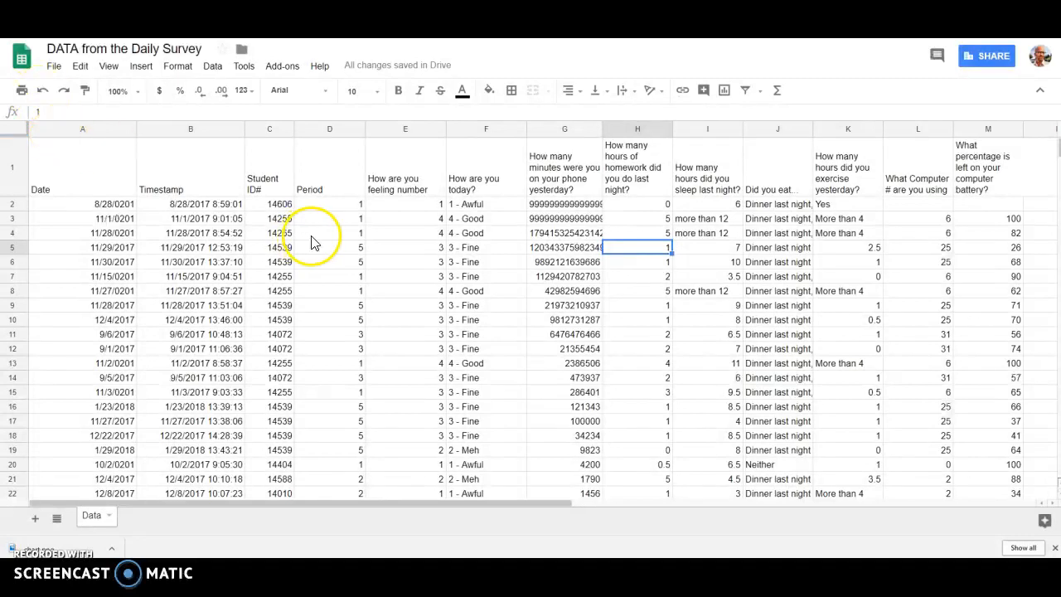
left_click(71, 131)
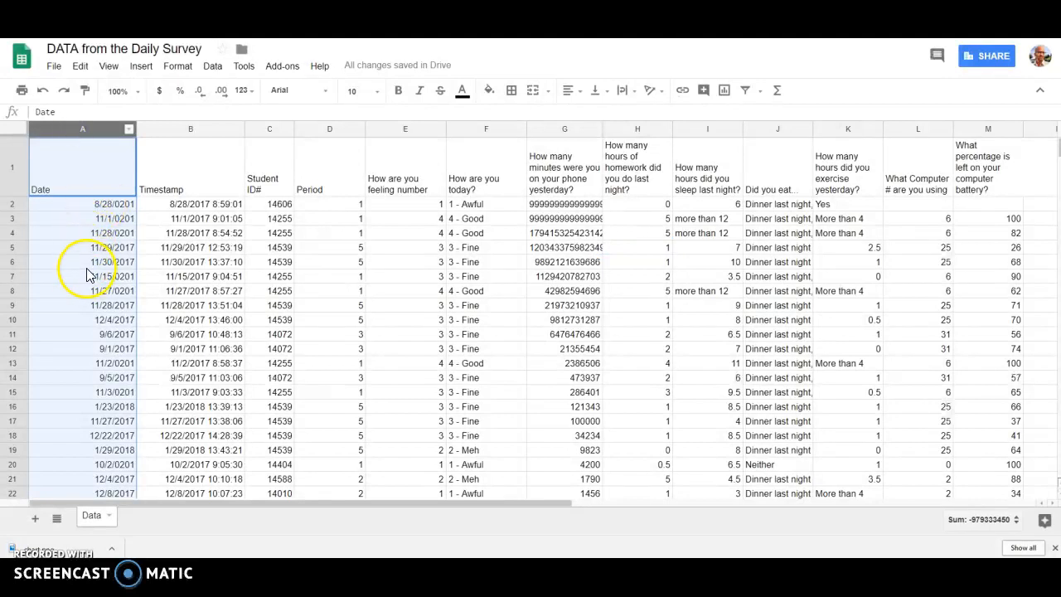
left_click(409, 248)
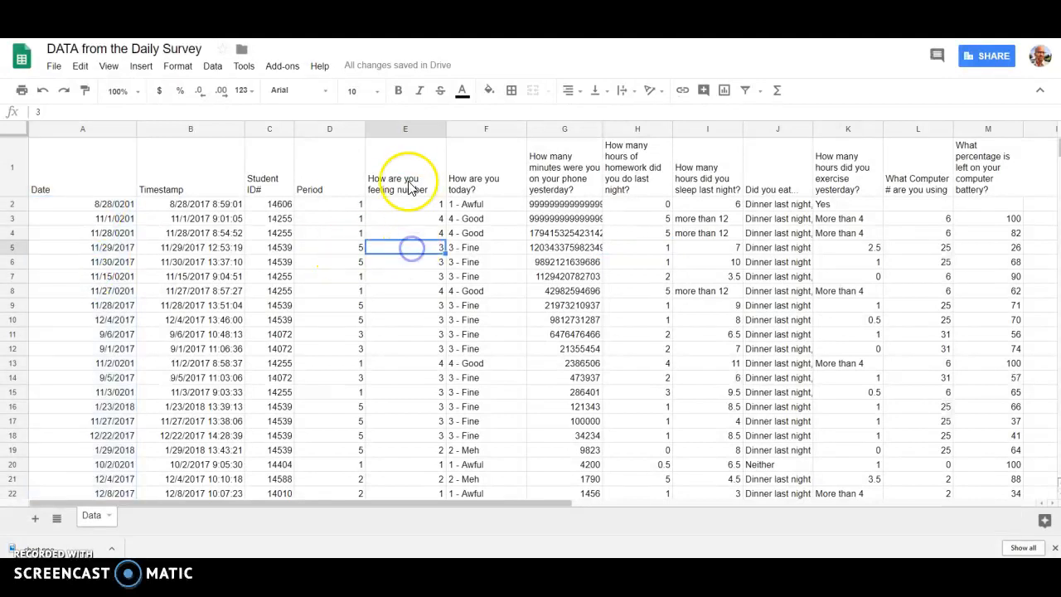
left_click(401, 130)
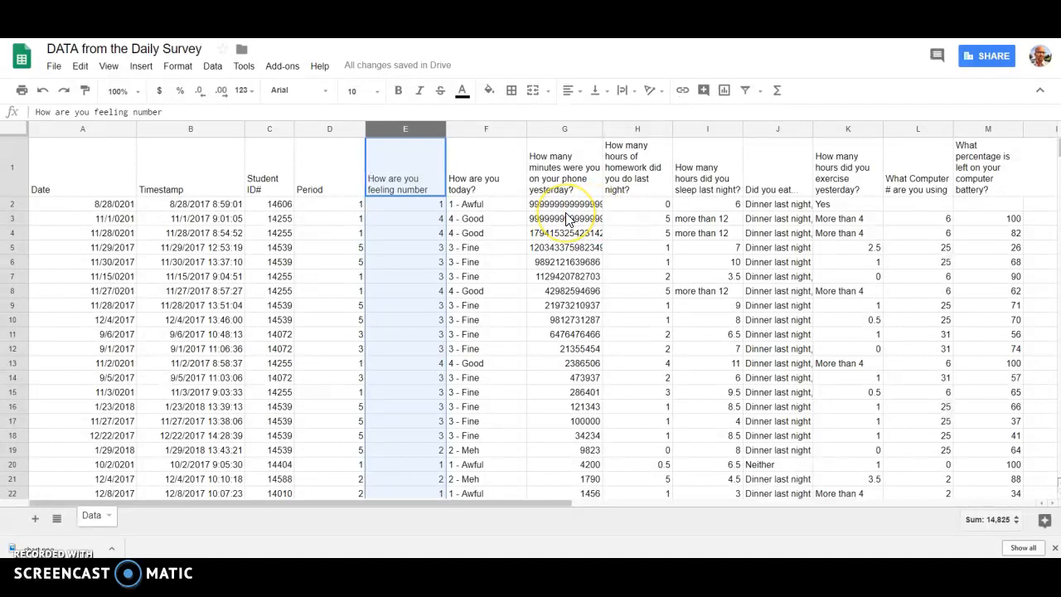
left_click(18, 129)
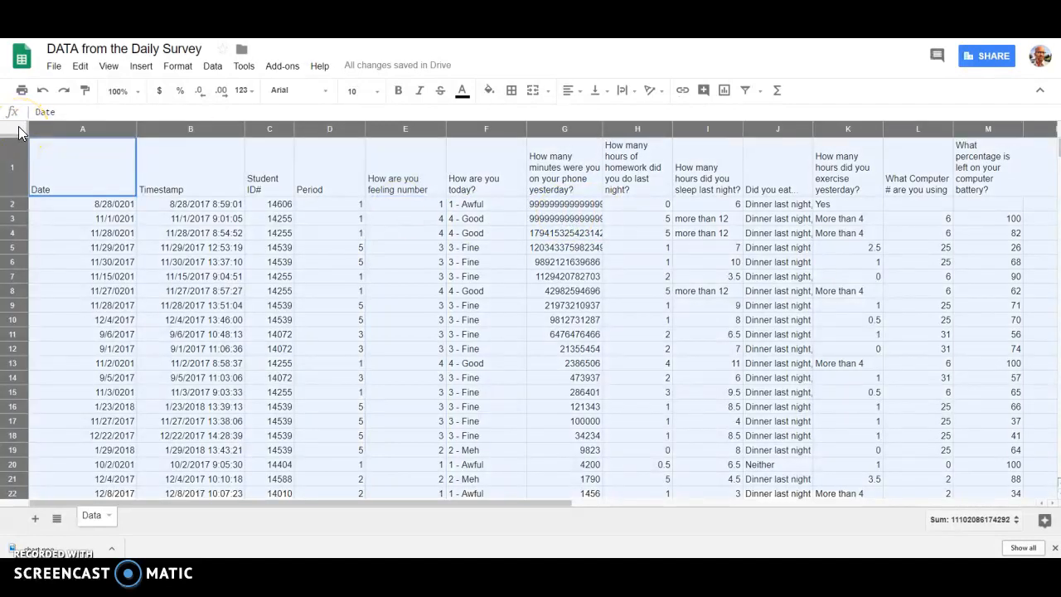
Step: Insert an empty column directly before the "How many minutes were you on your phone yesterday?" column
left_click(565, 130)
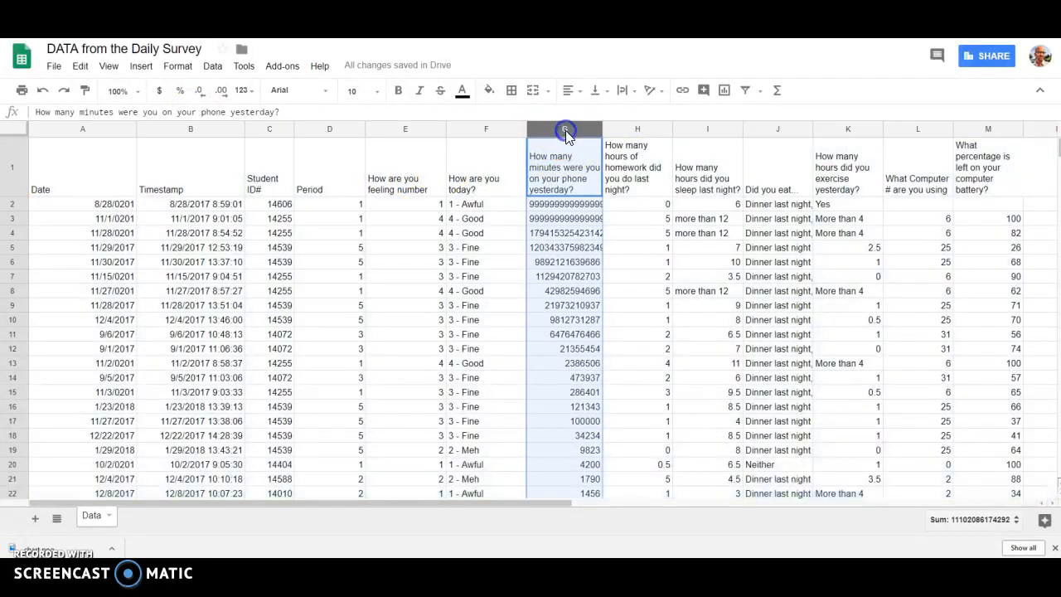
right_click(571, 192)
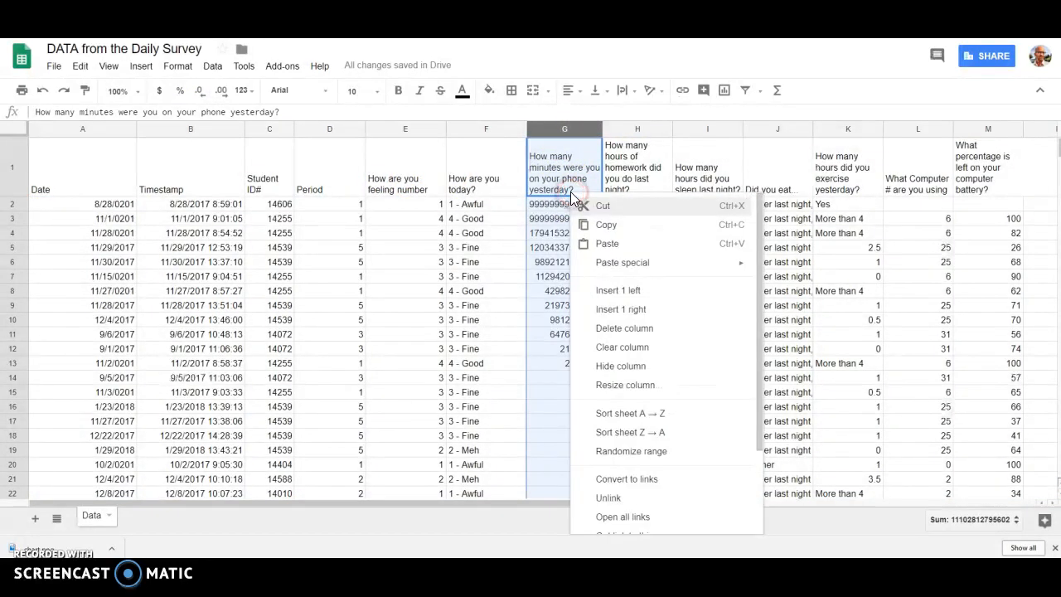
left_click(615, 290)
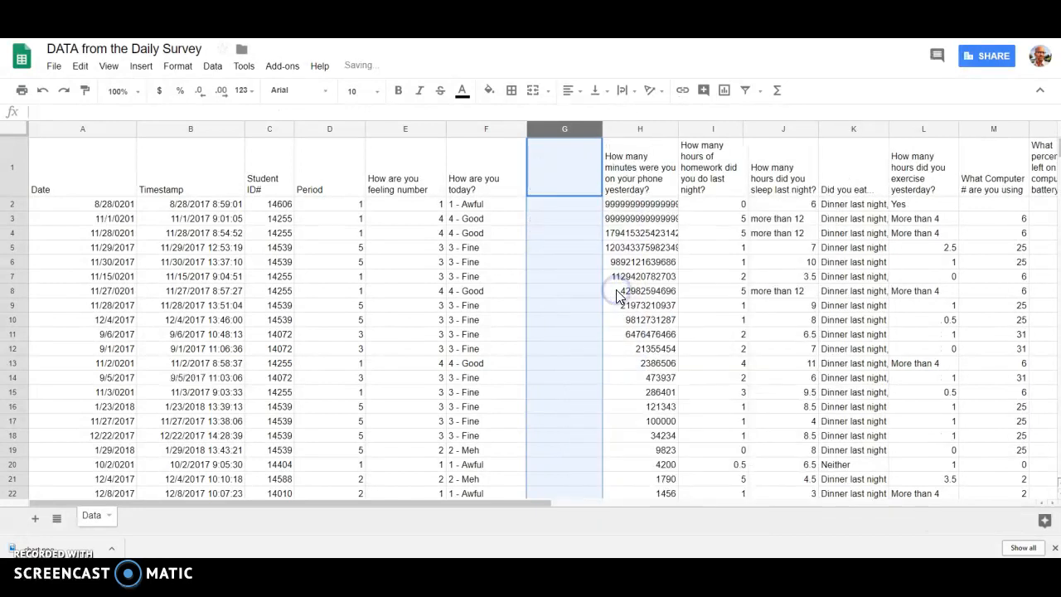
Step: Sort the whole sheet, with a header row, by "How many minutes were you on your phone yesterday?" from Z to A
left_click(13, 125)
left_click(213, 71)
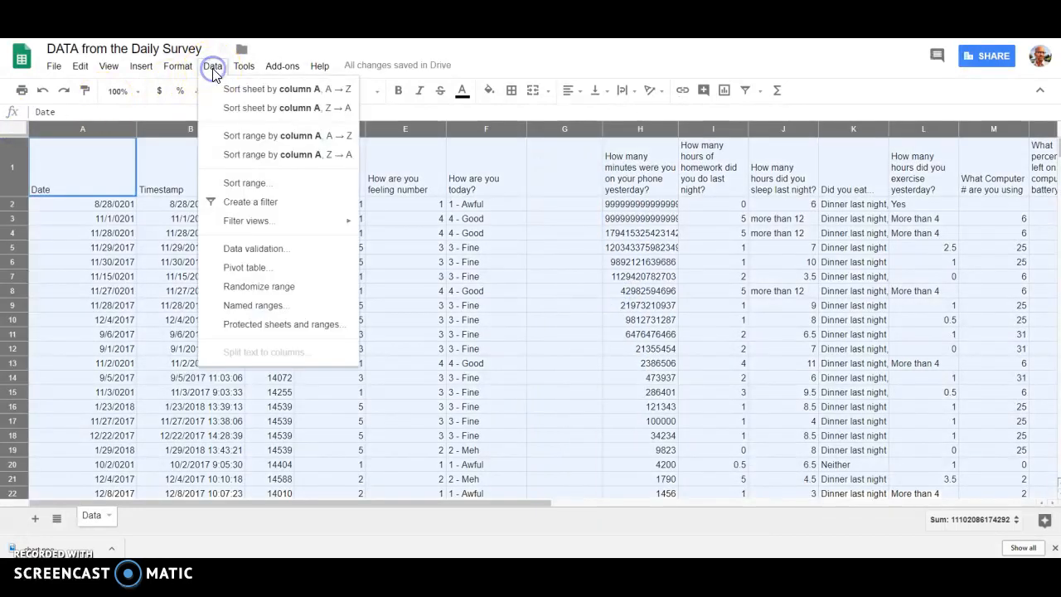
left_click(246, 182)
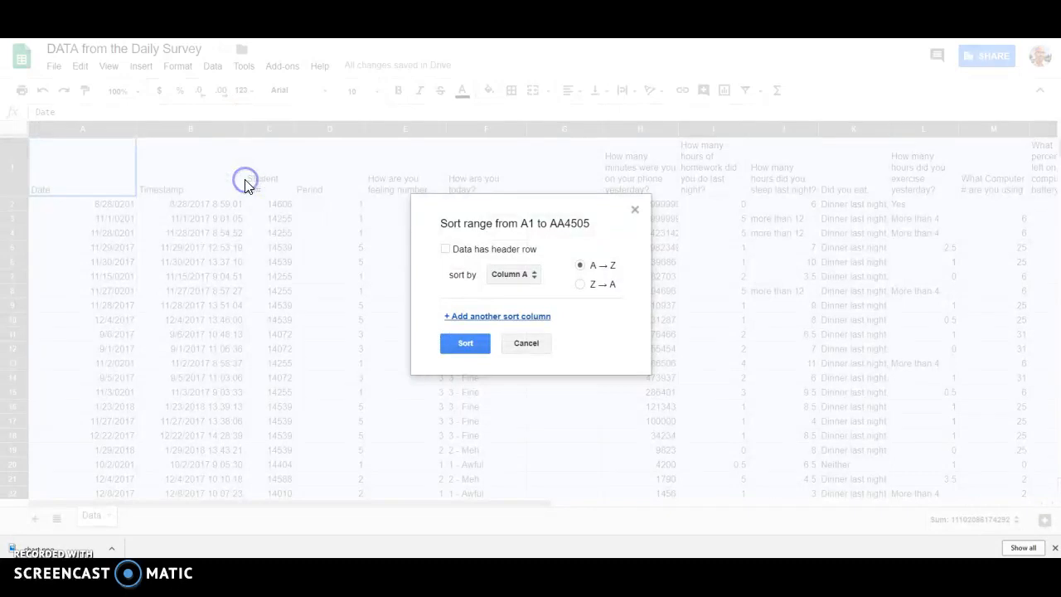
left_click(471, 249)
left_click(521, 276)
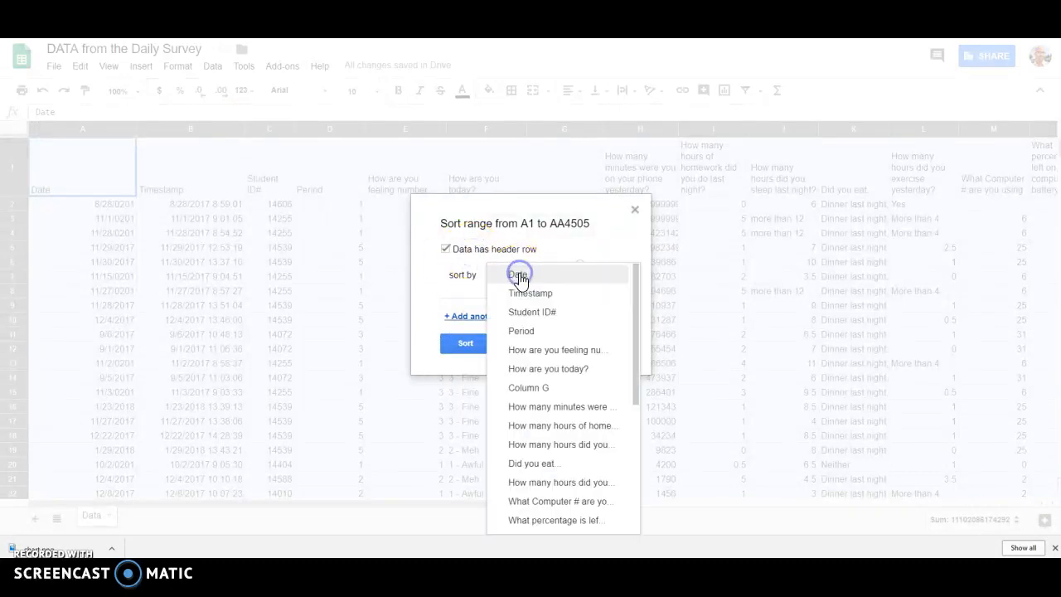
left_click(552, 409)
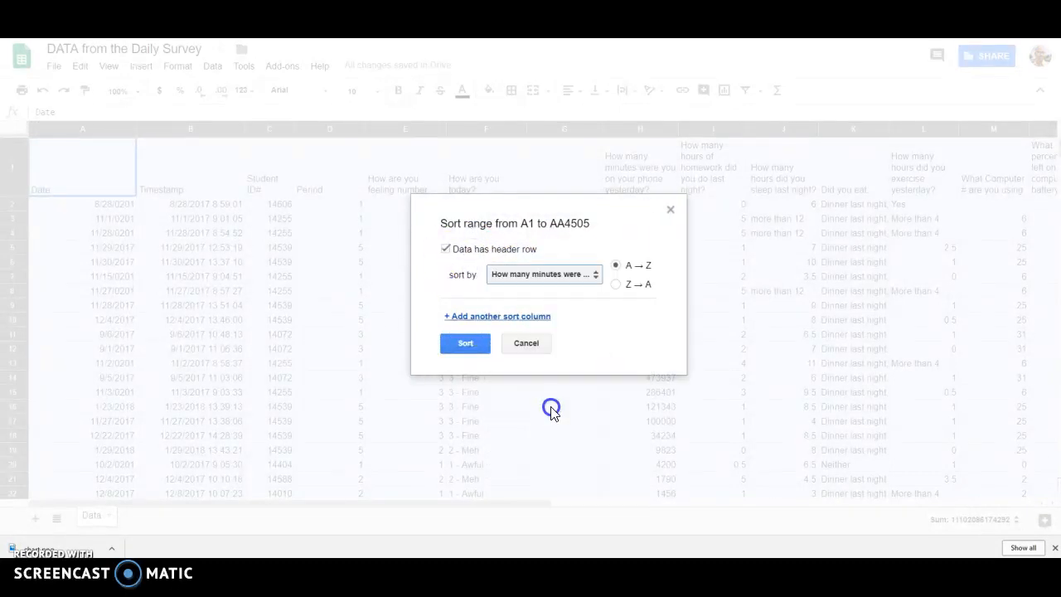
left_click(616, 286)
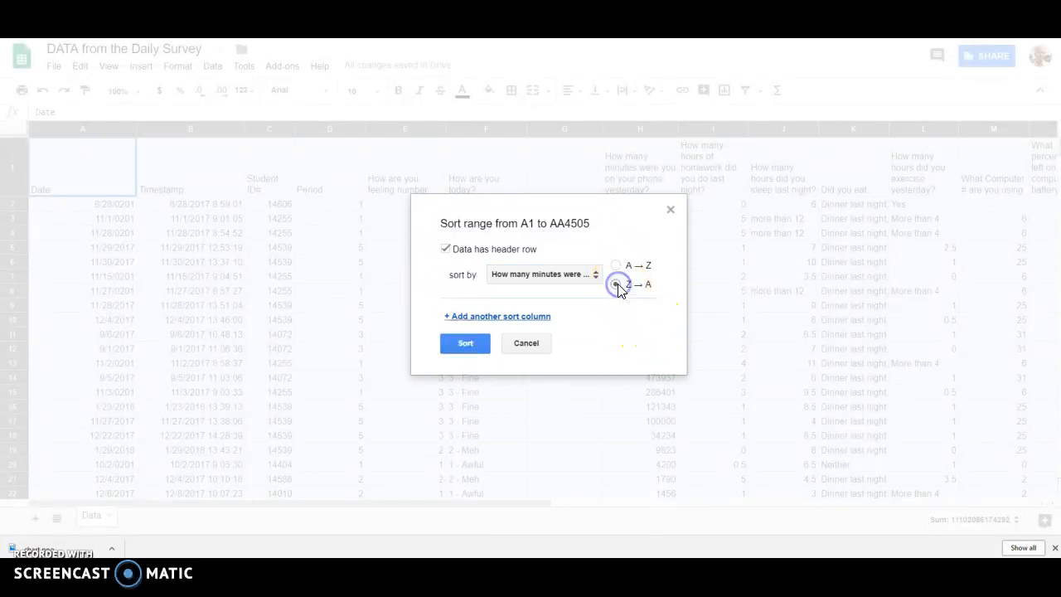
left_click(467, 344)
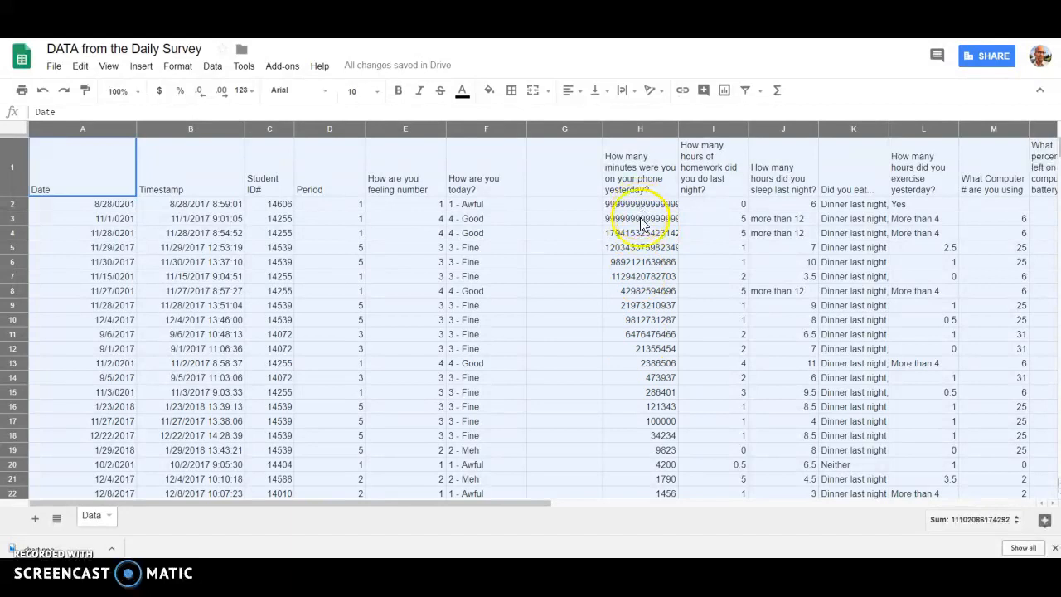
Step: Enter the formula =H2/60 in cell G2 to convert the phone minutes to hours
left_click(567, 204)
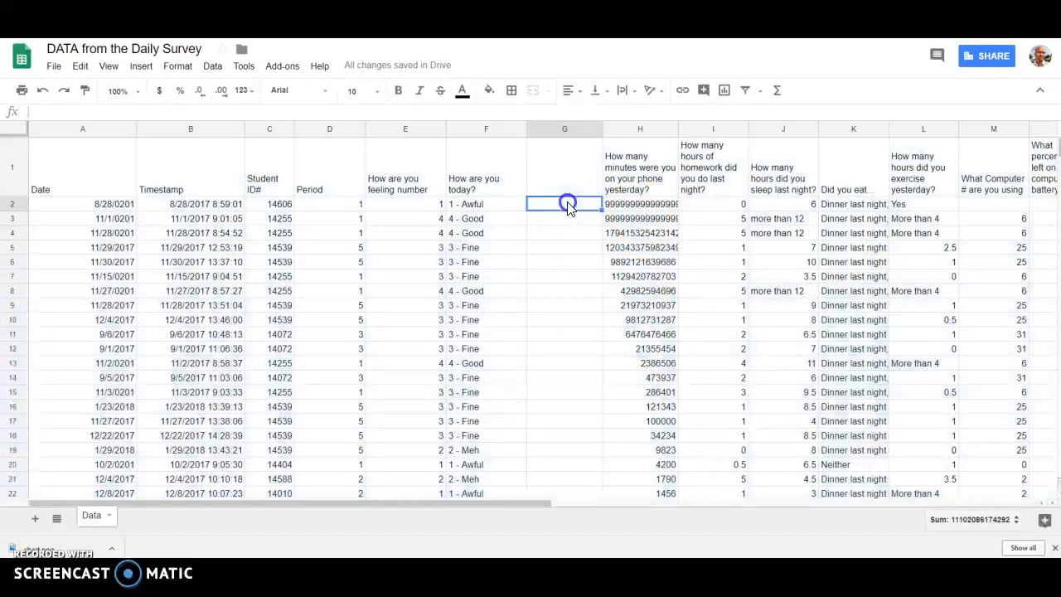
type("=")
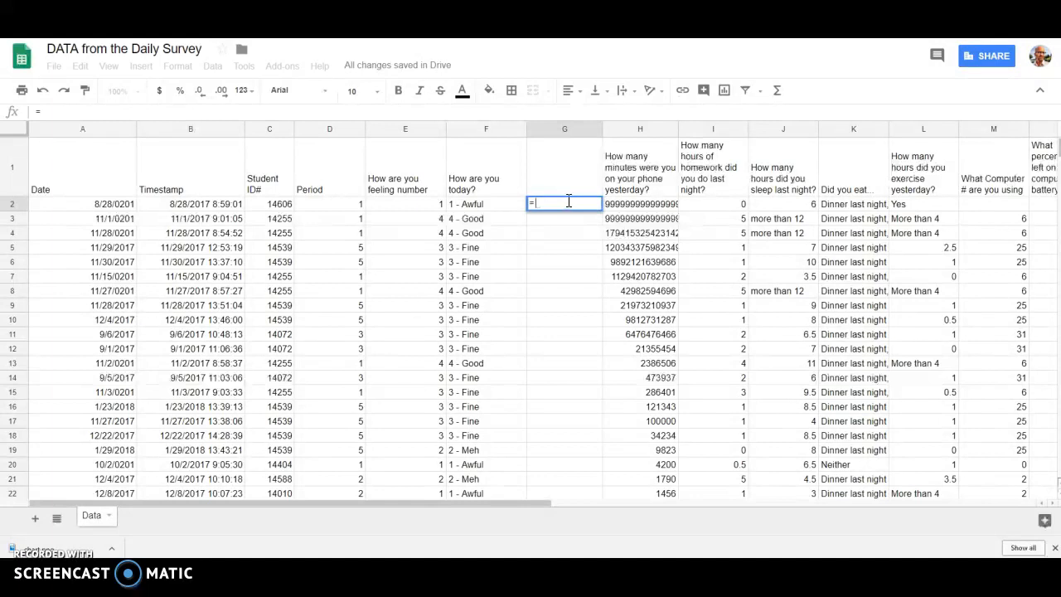
left_click(621, 207)
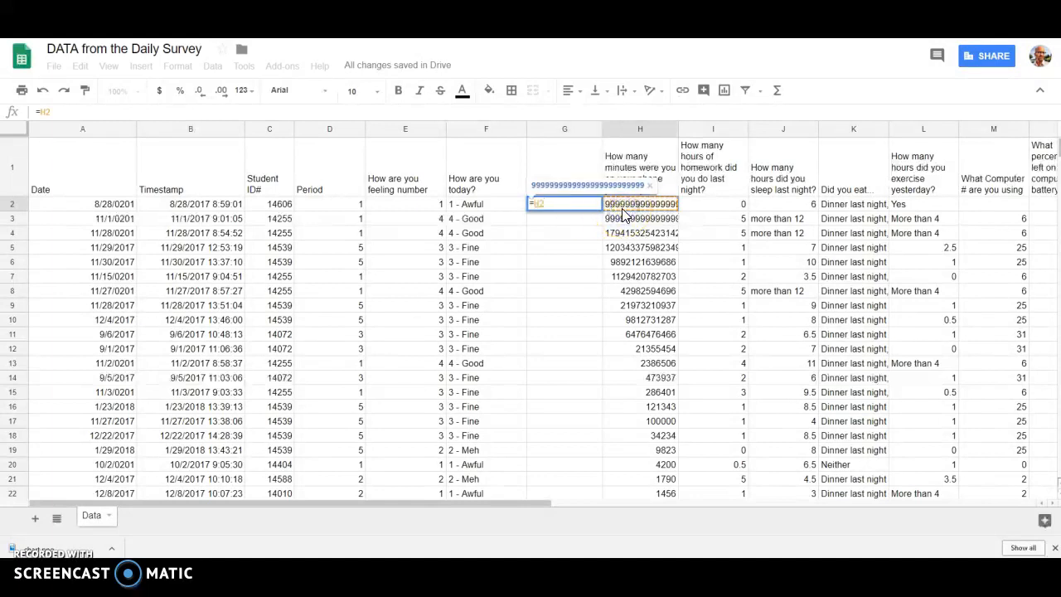
type("/60")
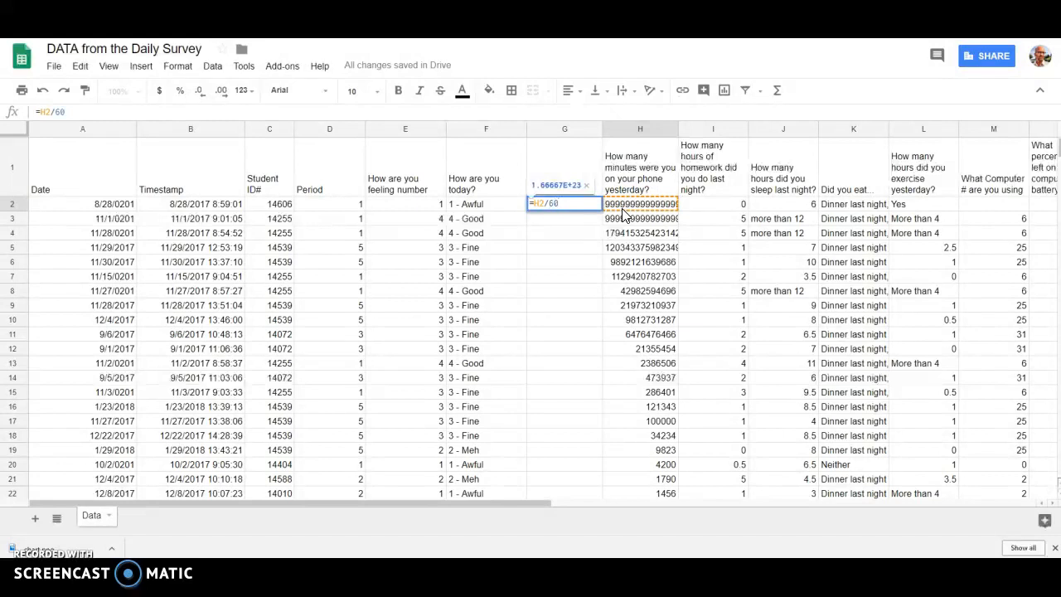
key("Return")
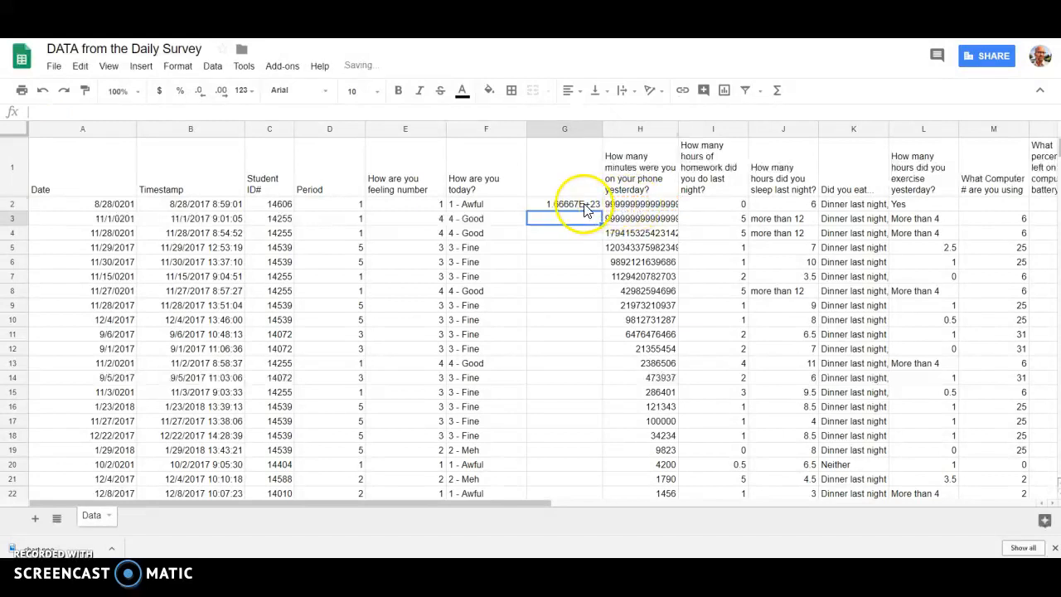
Step: Fill the hours formula from G2 down column G alongside the phone minutes and return to the first rows
left_click(584, 207)
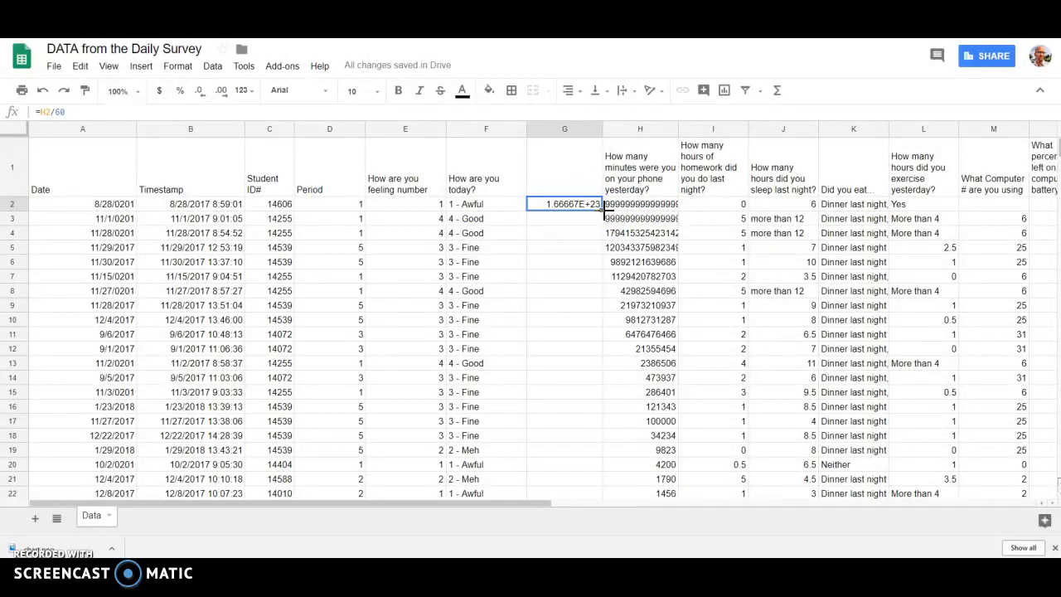
left_click_drag(605, 211, 578, 529)
left_click(592, 261)
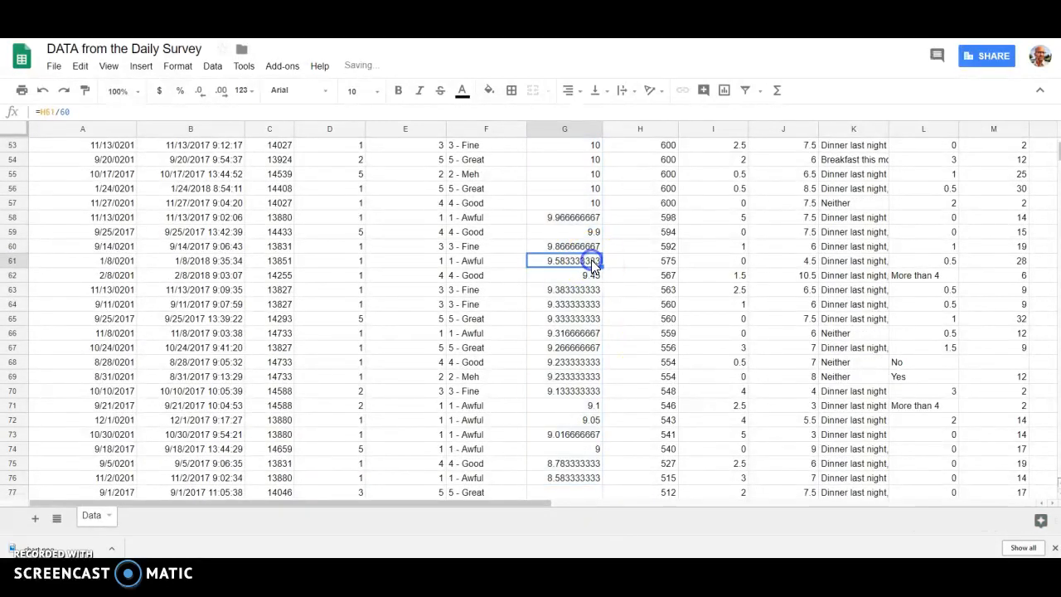
scroll(593, 263, "up", 10)
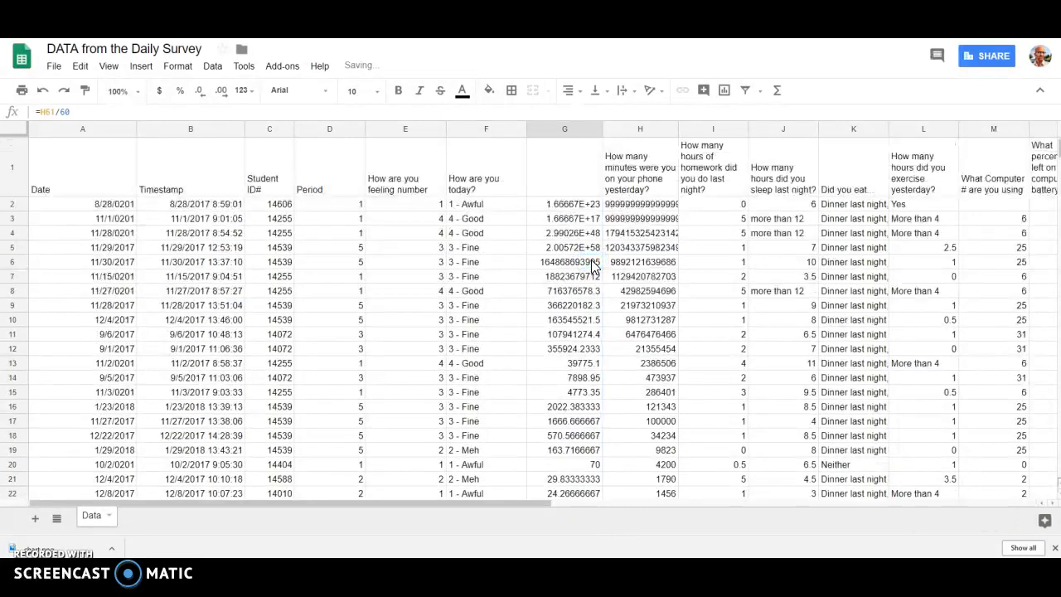
Step: Clear the implausible phone minutes in cells H2 to H22
left_click(620, 207)
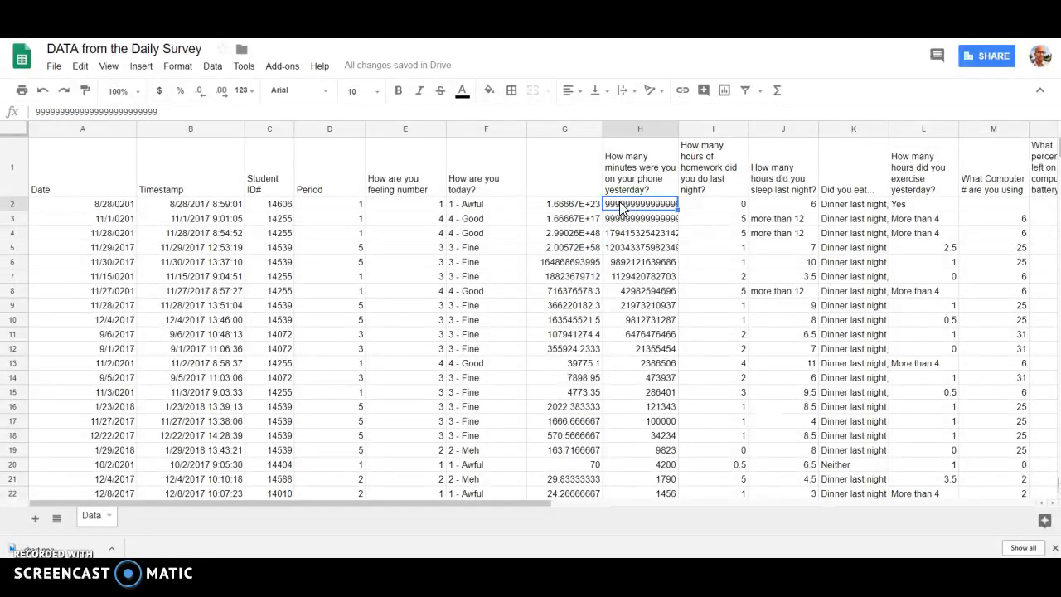
left_click_drag(621, 207, 641, 496)
key("Delete")
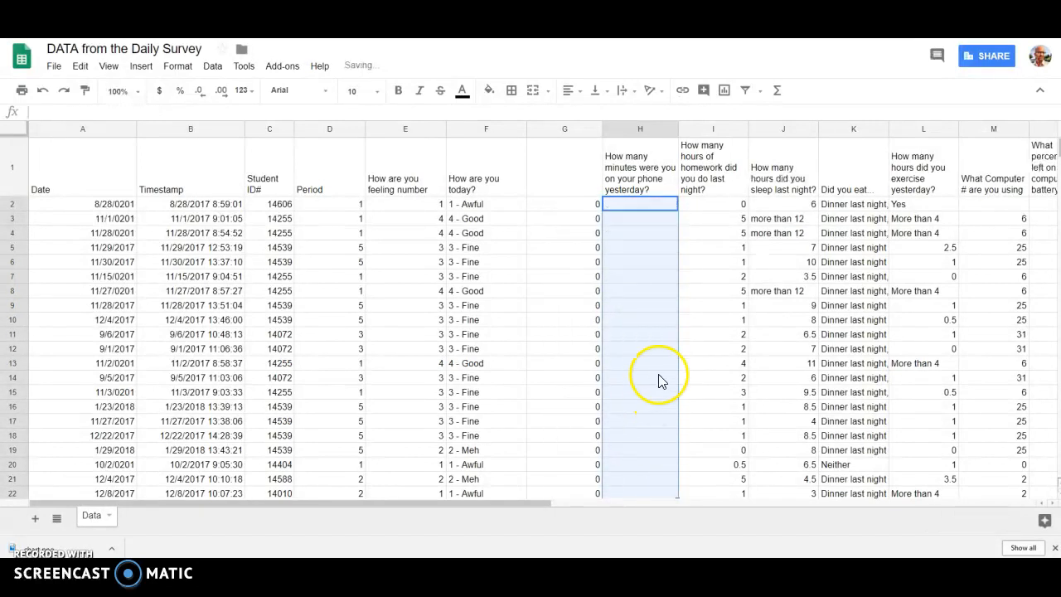
Step: Clear the phone minutes of 1200 and above in cells H23 to H26
scroll(658, 380, "down", 1)
scroll(658, 380, "down", 5)
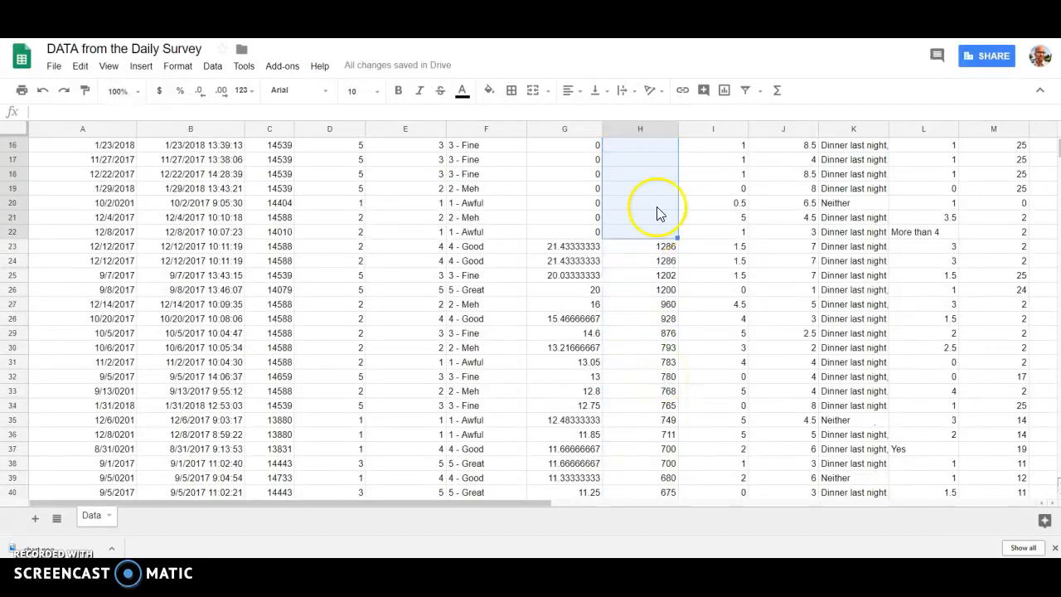
left_click_drag(639, 250, 636, 290)
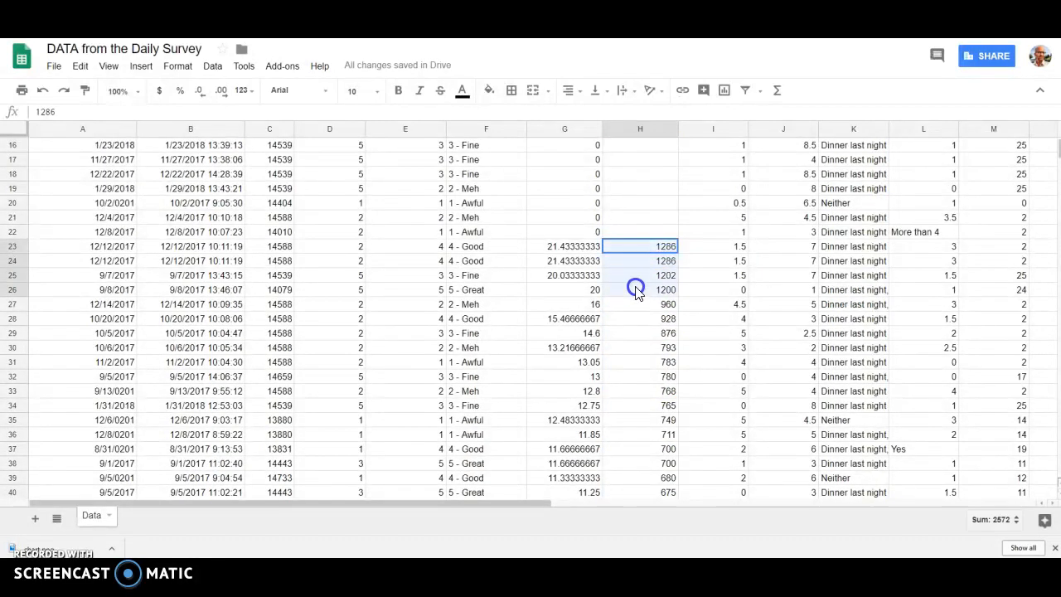
key("Delete")
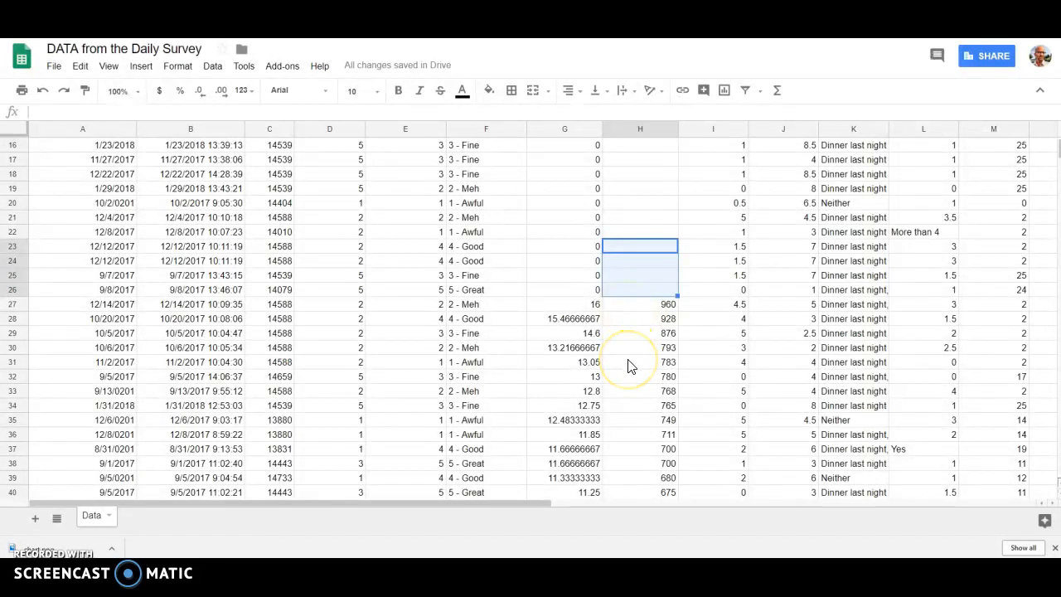
Step: Clear the next-highest phone minutes in cells H27 to H29
scroll(629, 366, "down", 2)
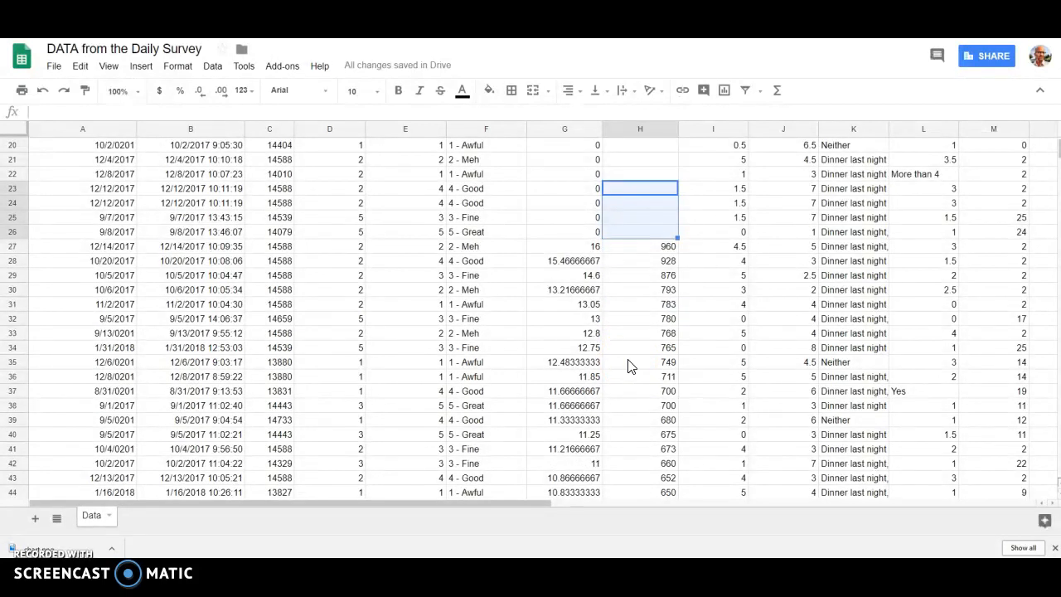
left_click(628, 249)
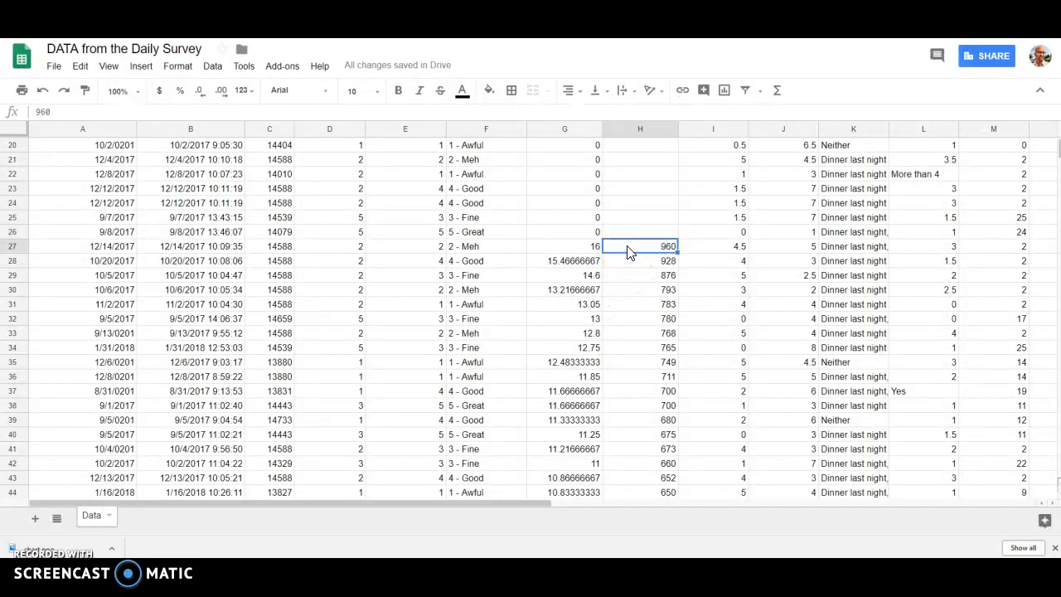
left_click_drag(629, 249, 623, 275)
key("Delete")
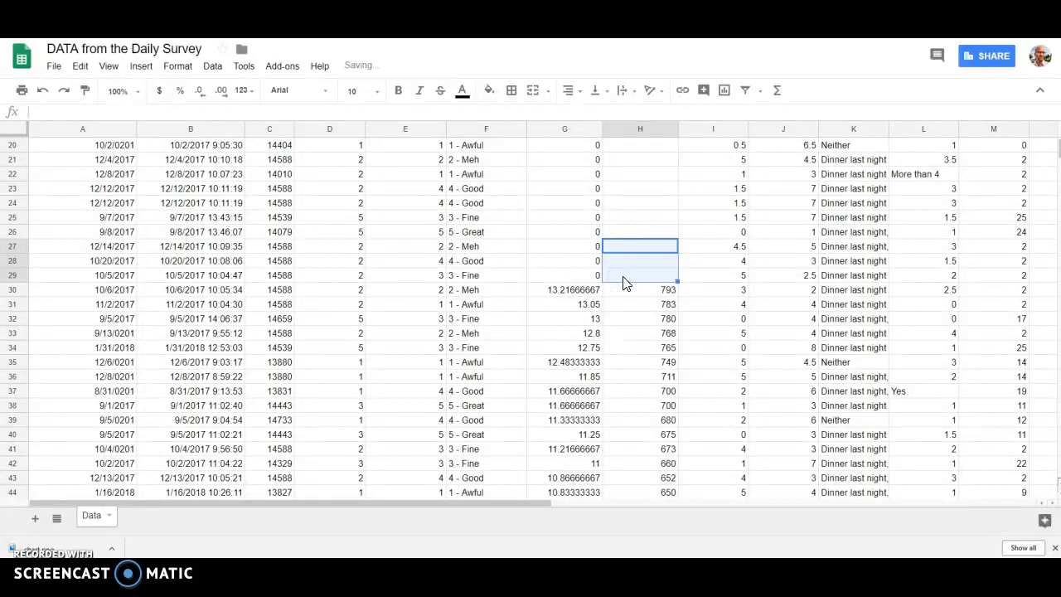
Step: Delete the helper column G that holds the phone hours formulas
left_click(562, 130)
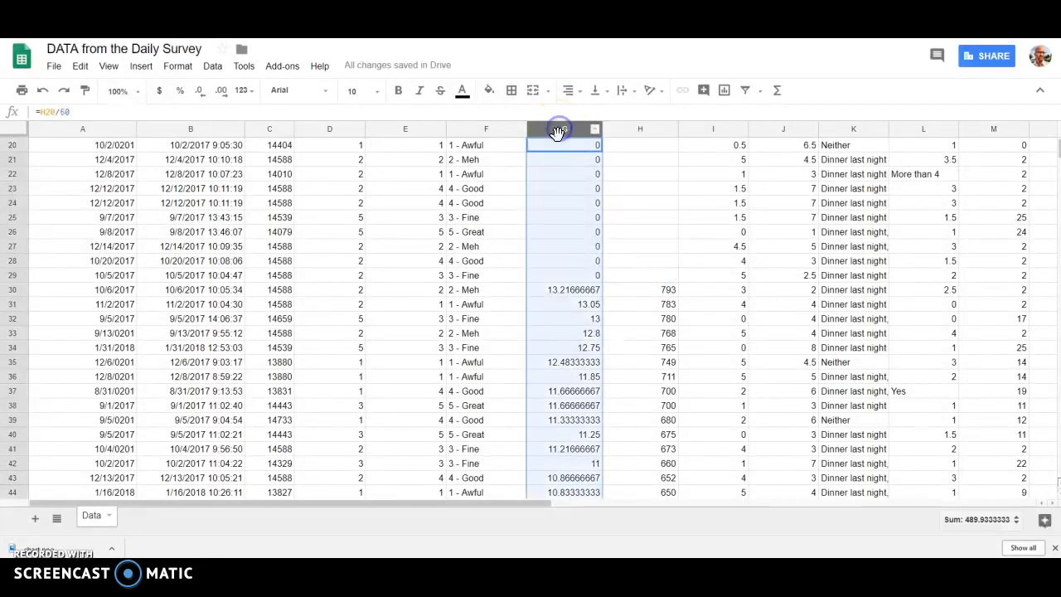
right_click(563, 200)
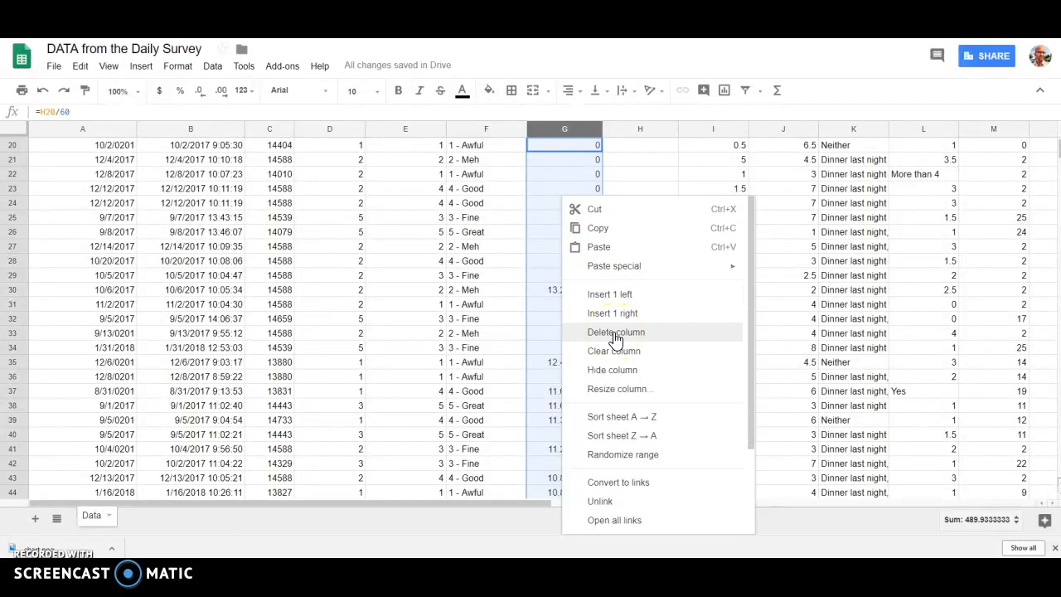
left_click(615, 334)
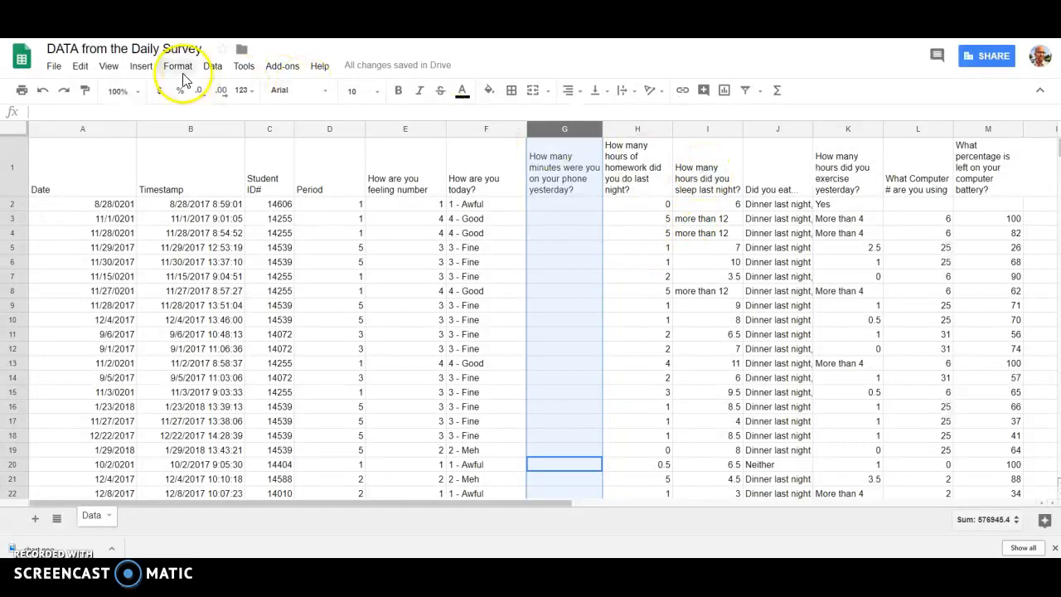
Step: Apply a filter to the whole sheet and show only the "more than 12" answers in the sleep-hours column
left_click(13, 128)
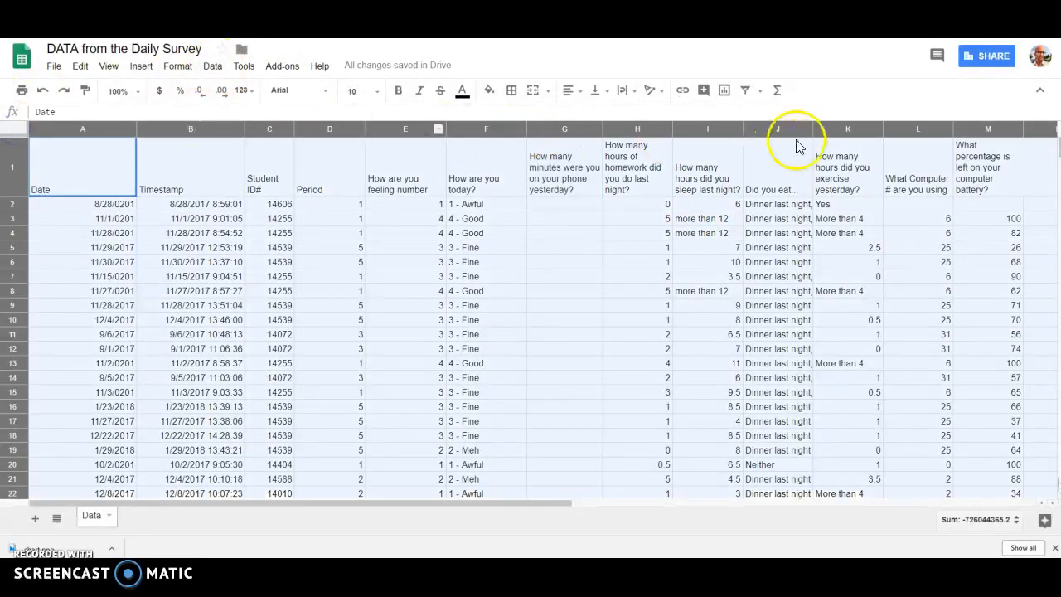
left_click(745, 91)
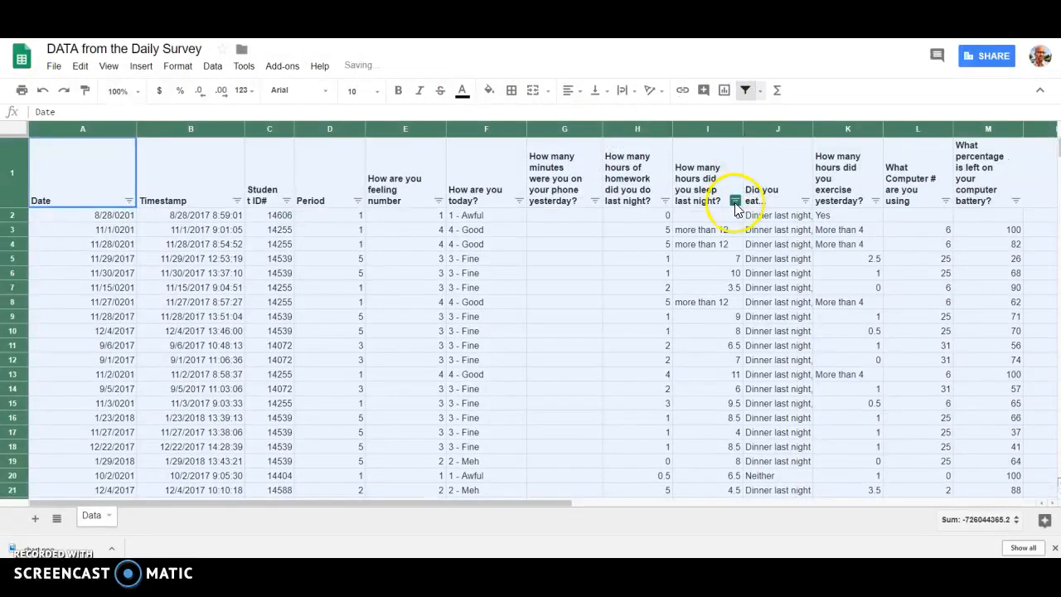
left_click(735, 200)
left_click(633, 305)
scroll(652, 396, "down", 8)
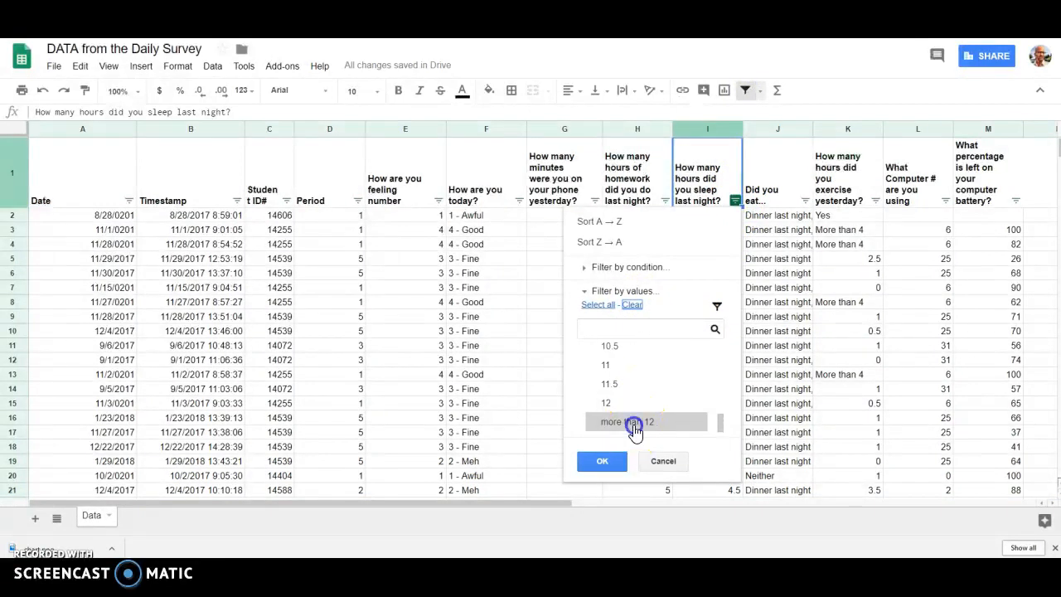
left_click(635, 423)
left_click(603, 461)
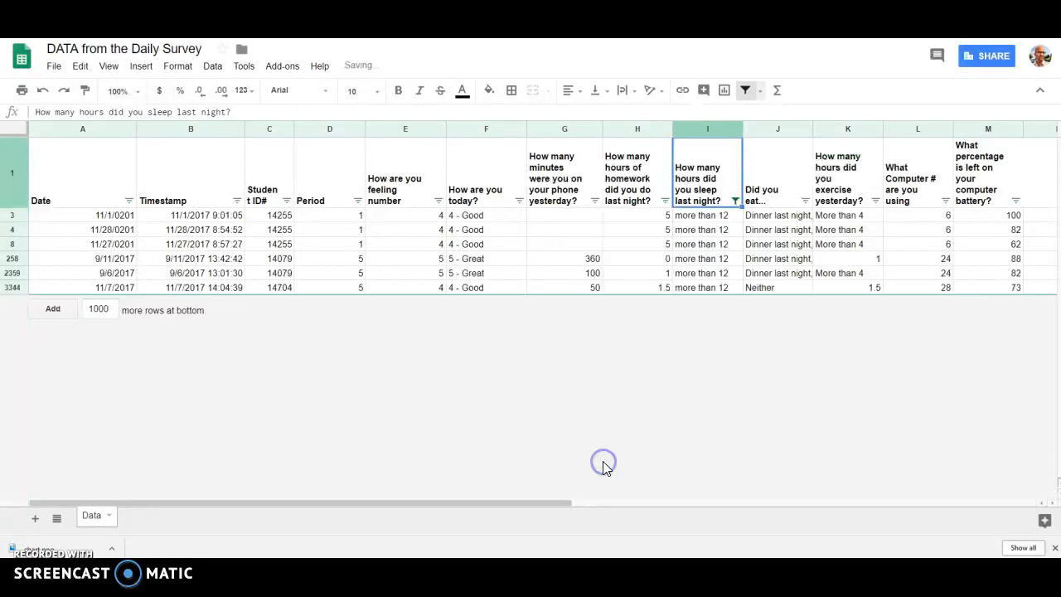
Step: Replace all six filtered "more than 12" sleep-hours answers in column I with 12
left_click(722, 218)
type("12")
key("Return")
type("12")
key("Return")
type("12")
key("Return")
type("12")
key("Return")
type("12")
key("Return")
type("12")
key("Return")
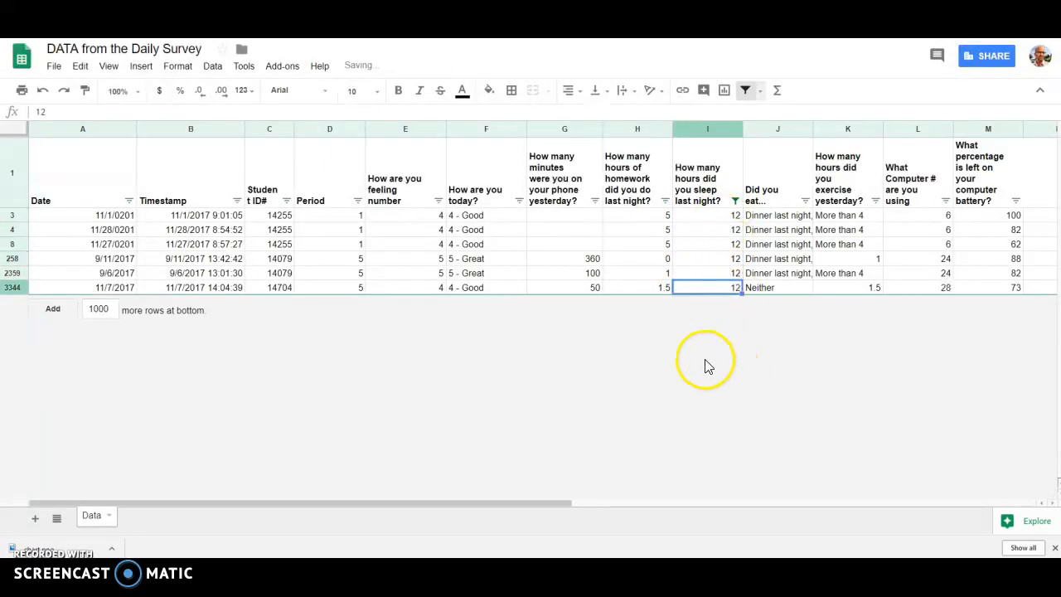
Step: Remove the sleep-hours filter and apply a fresh filter to the whole sheet
left_click(746, 91)
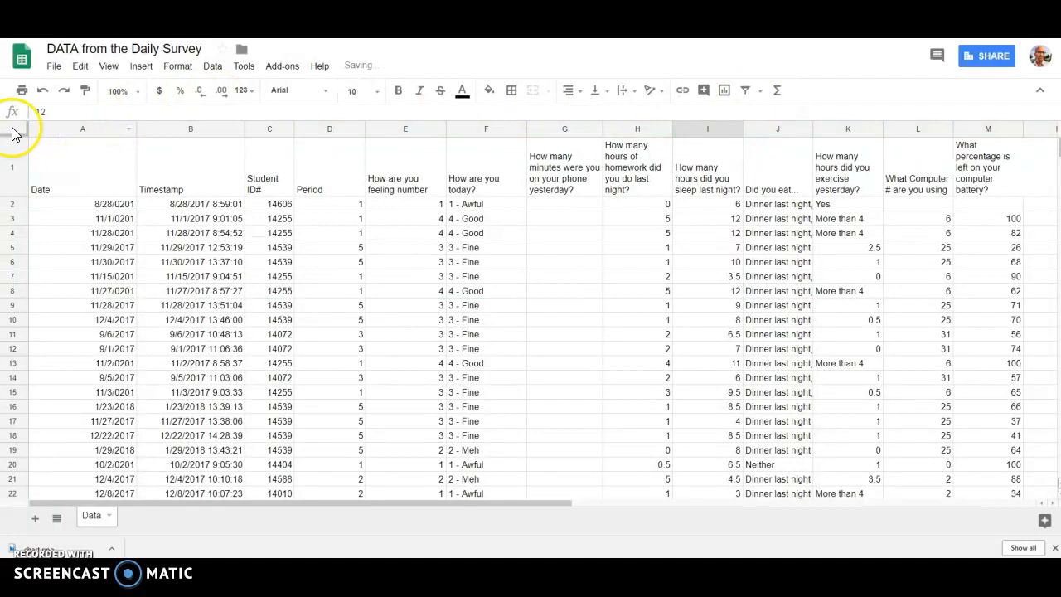
left_click(12, 128)
left_click(746, 90)
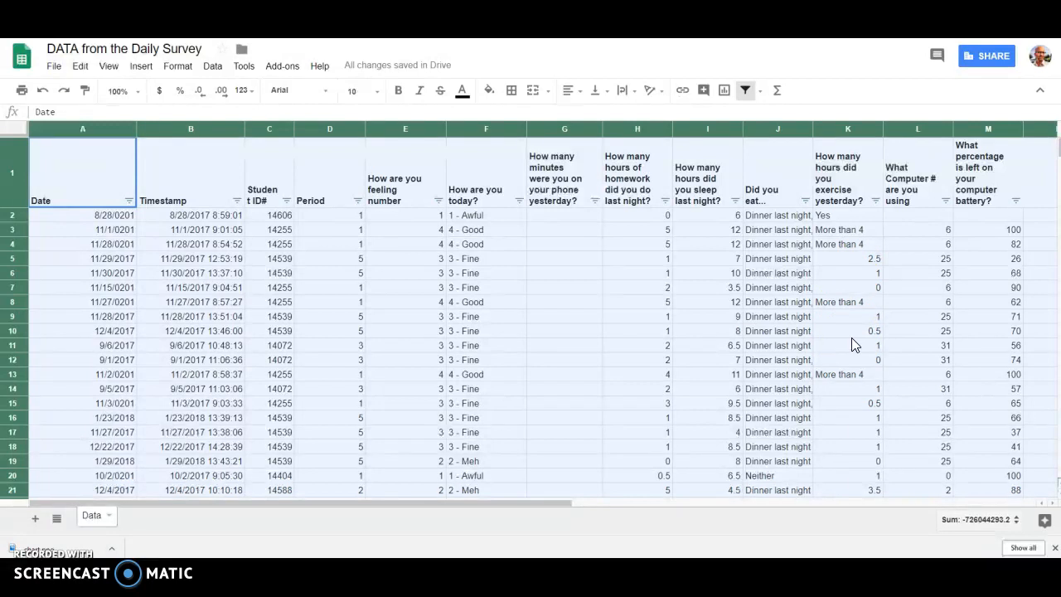
Step: Filter the exercise-hours column to hide the (Blanks), 0, No and Yes values
left_click(876, 200)
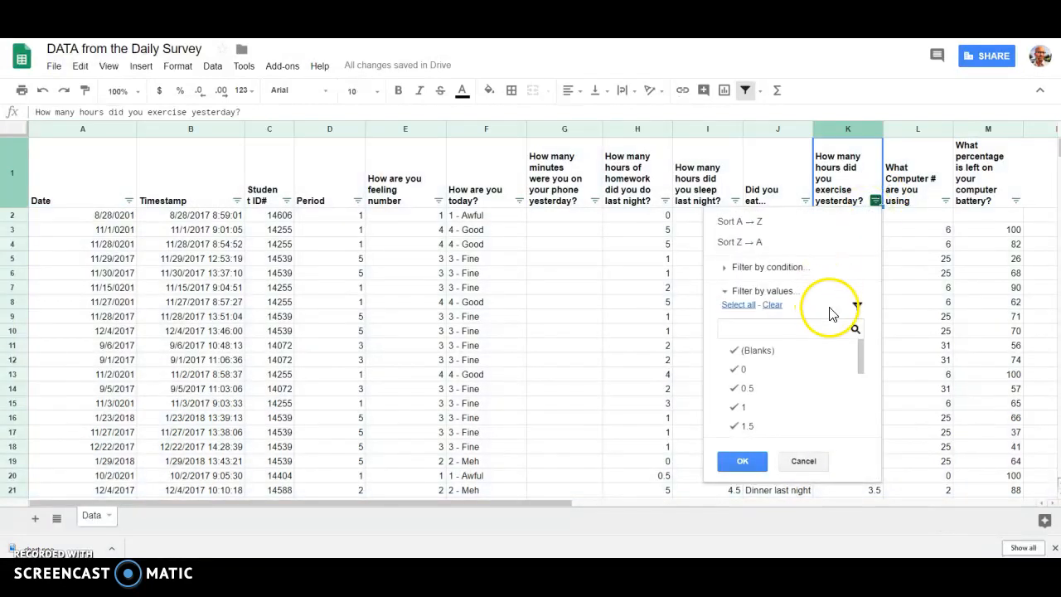
left_click(773, 305)
left_click(740, 304)
left_click(738, 353)
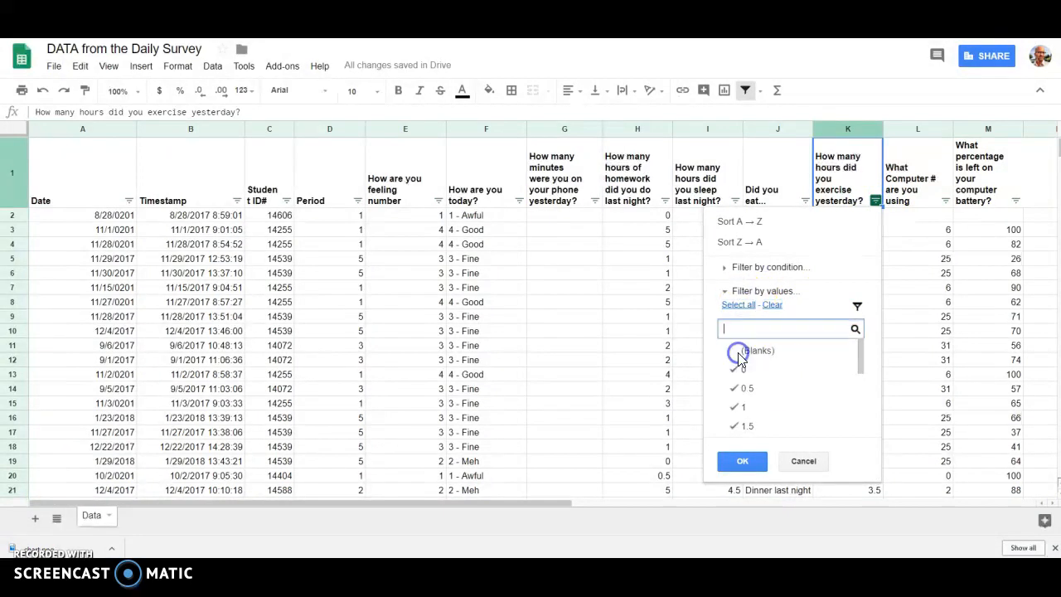
scroll(786, 386, "down", 5)
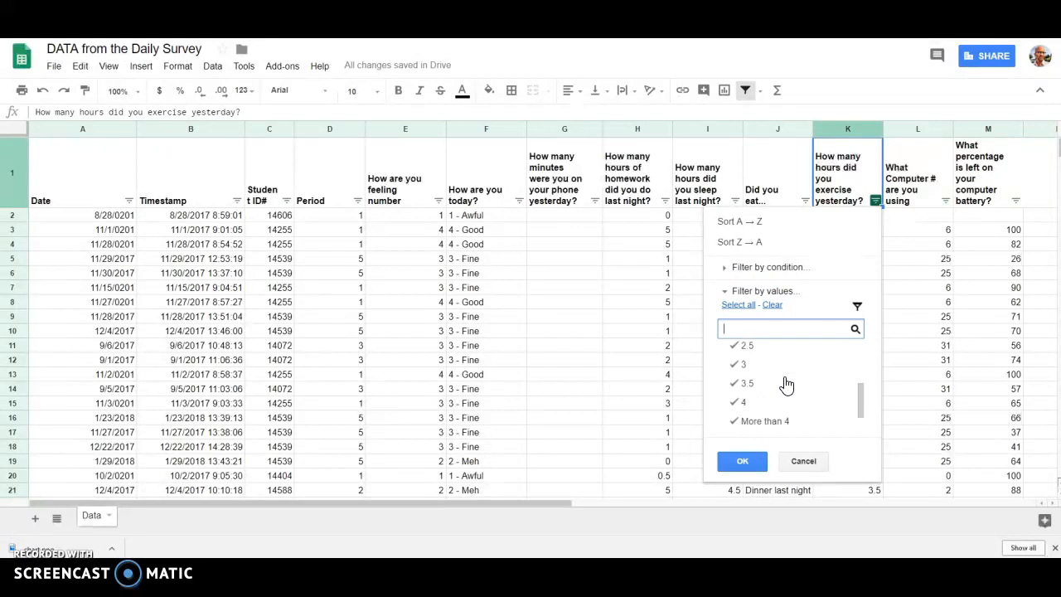
left_click(763, 406)
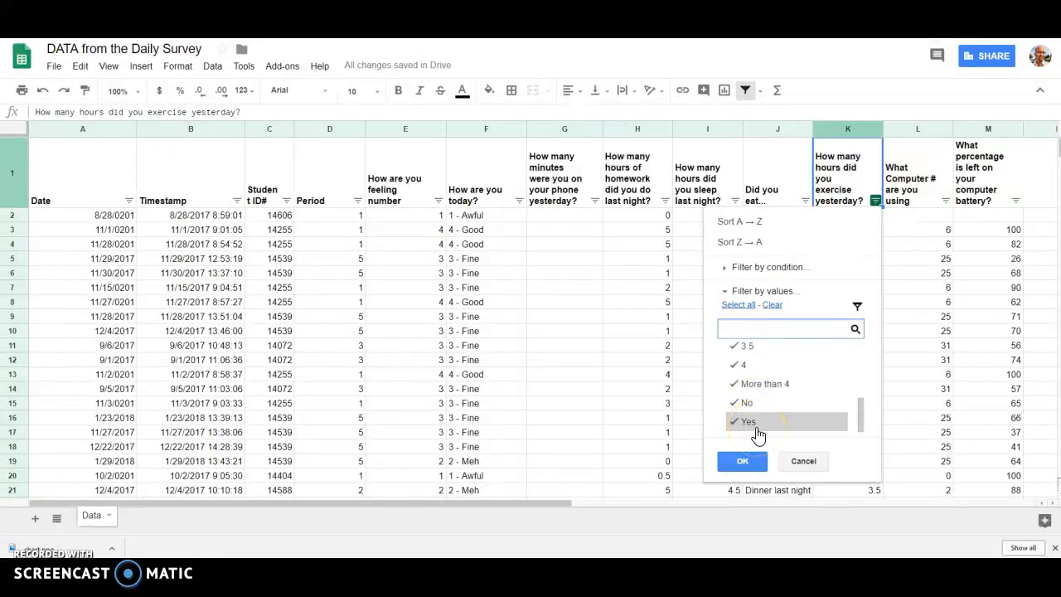
left_click(754, 423)
left_click(748, 405)
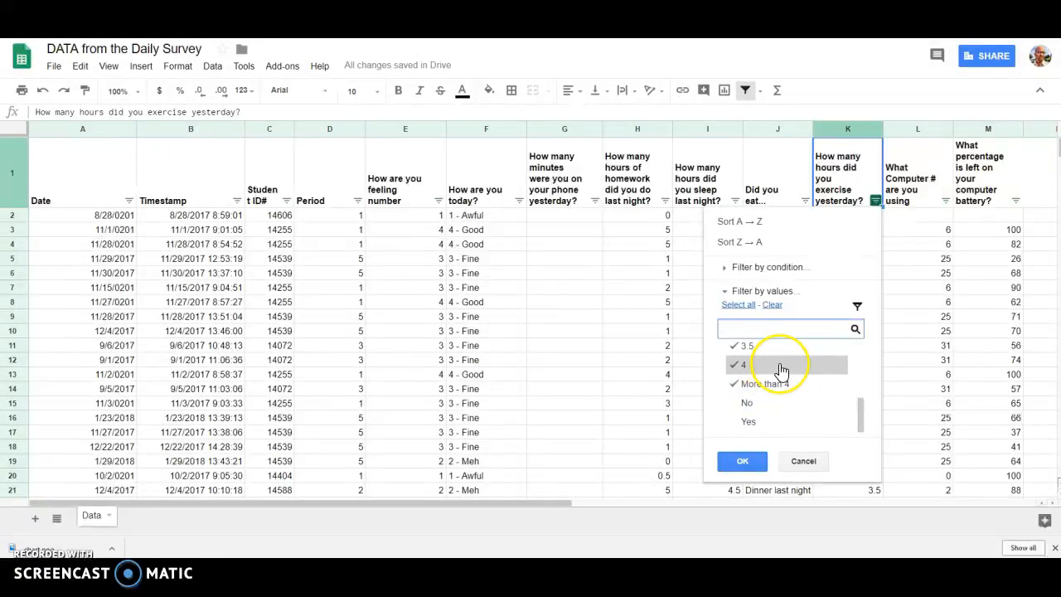
scroll(781, 371, "up", 10)
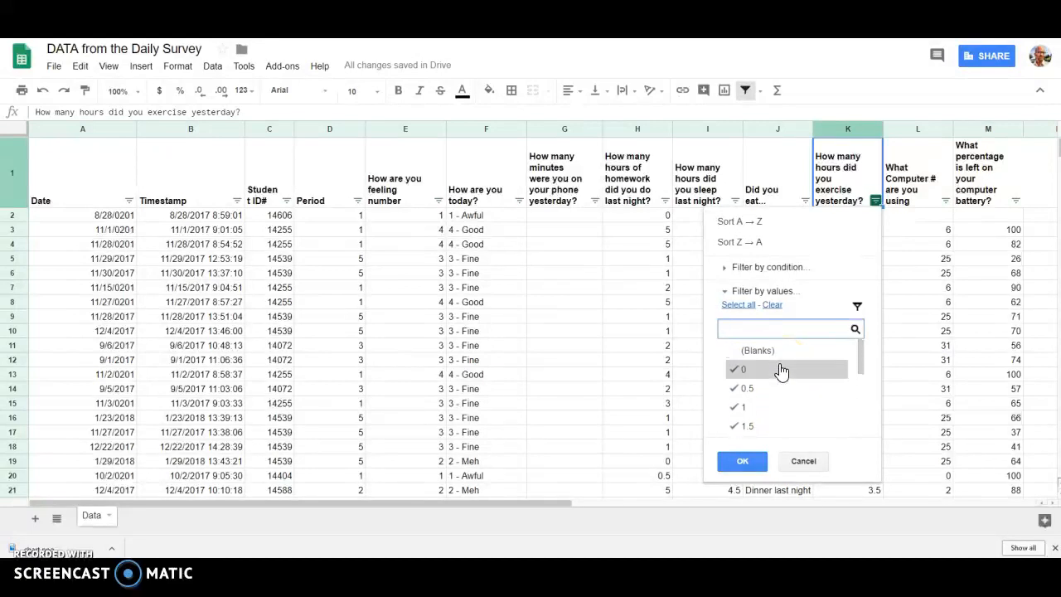
left_click(768, 373)
left_click(744, 461)
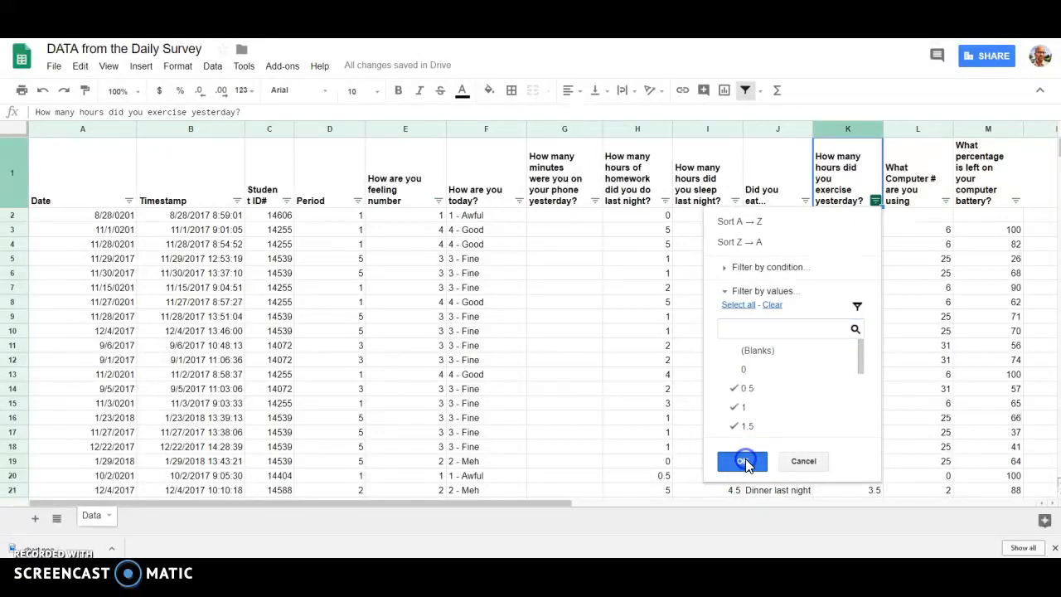
Step: Replace the exercise answer in cell K3 with "yes"
left_click(861, 217)
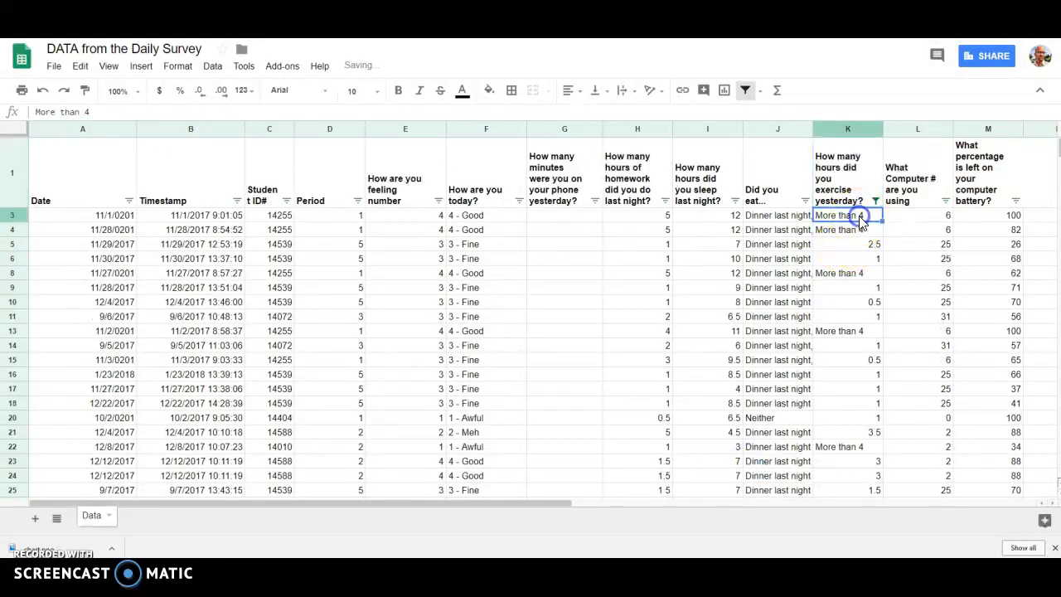
type("yes")
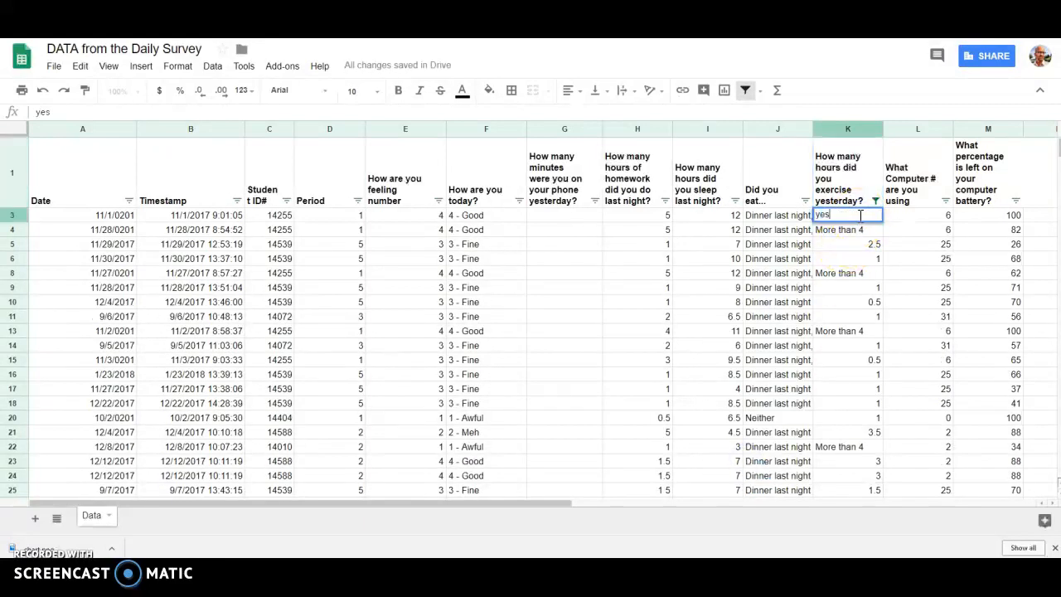
key("Return")
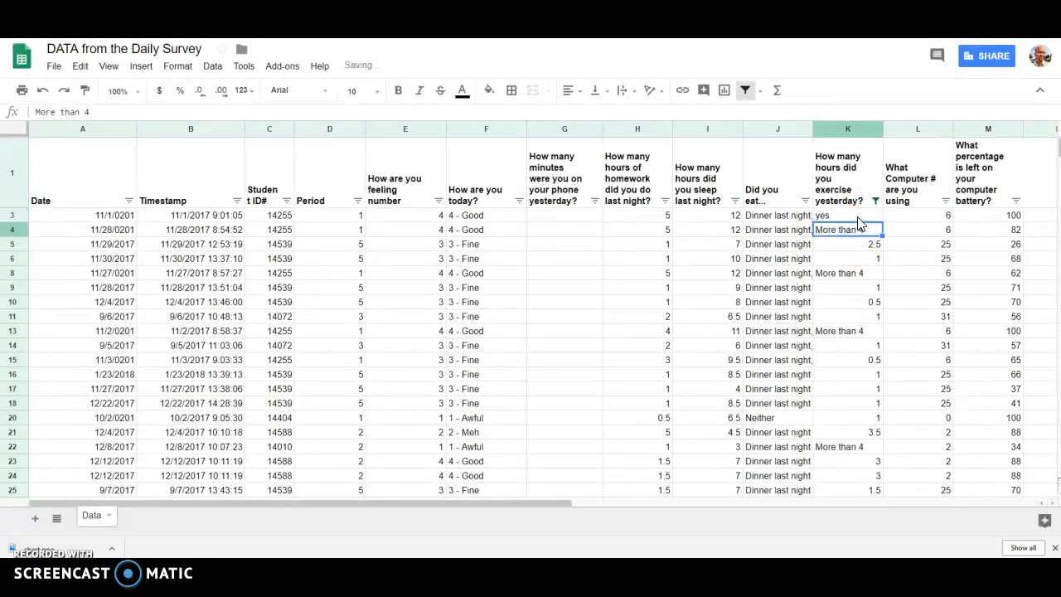
Step: Fill "yes" from cell K3 down through the filtered exercise column to row 4400
left_click(858, 216)
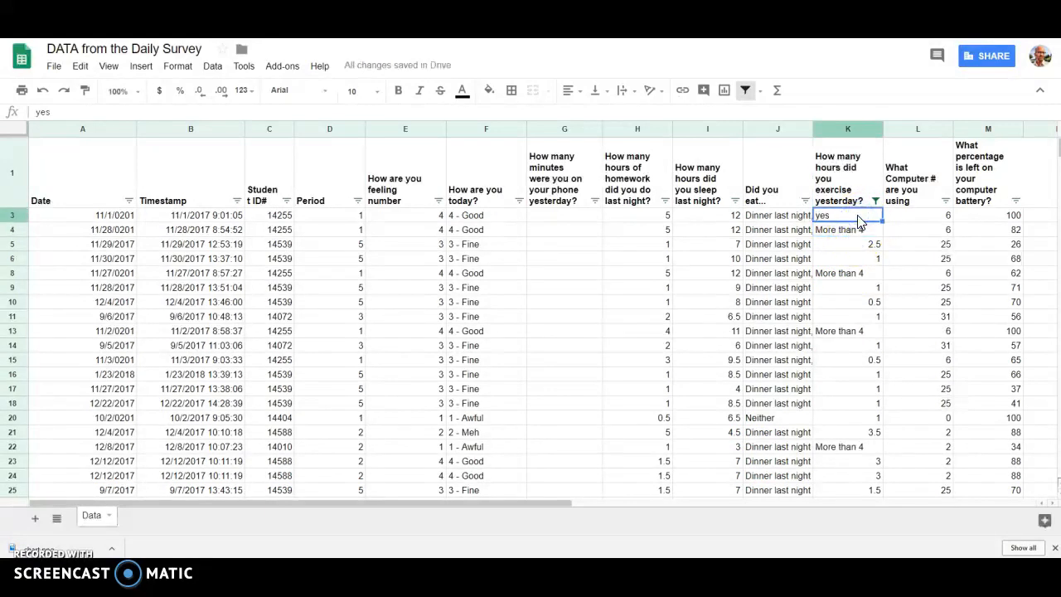
scroll(910, 310, "down", 6)
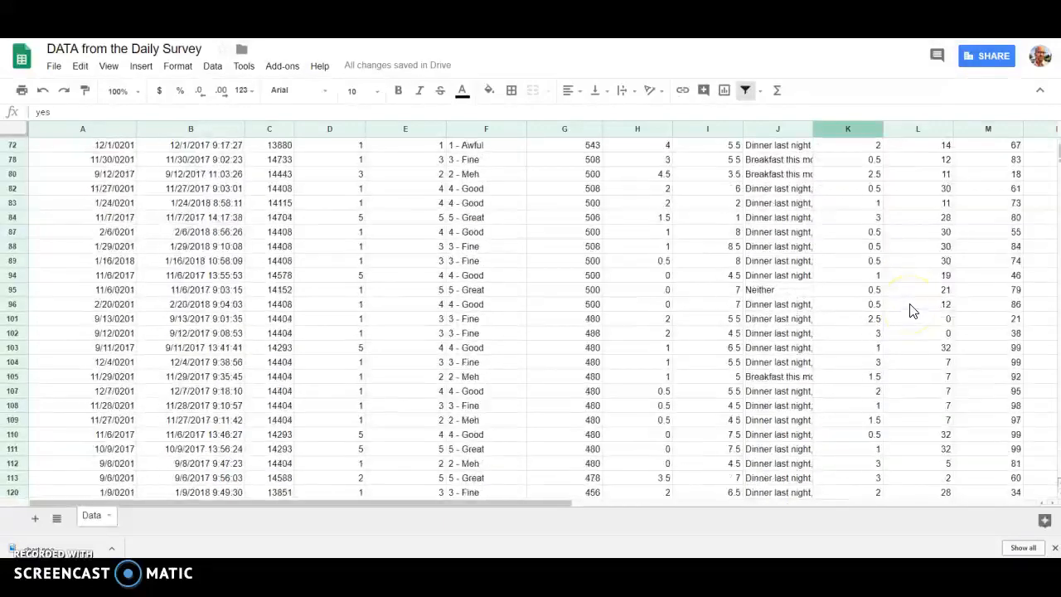
scroll(917, 217, "down", 20)
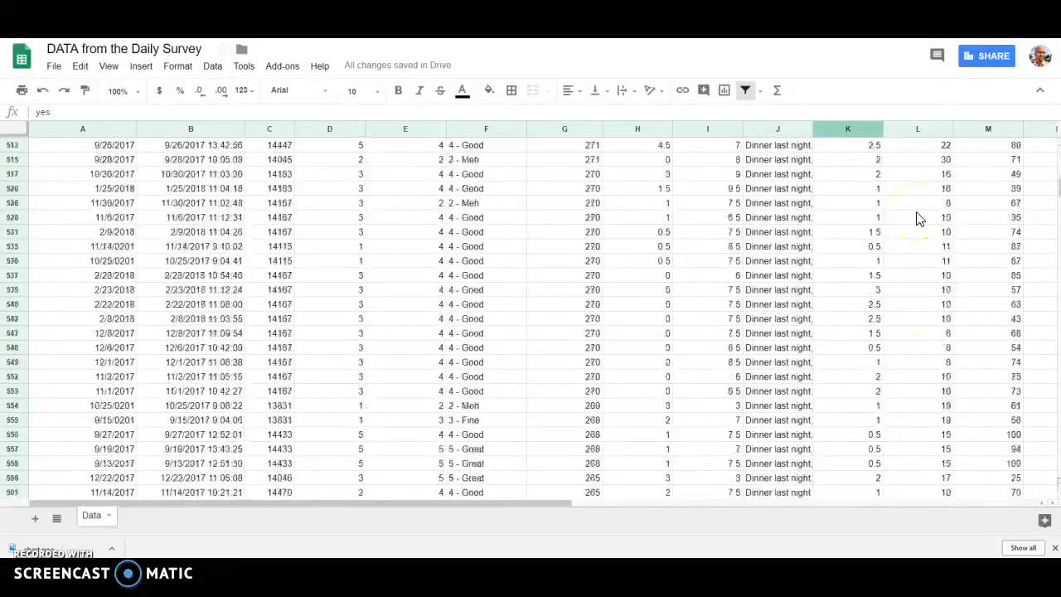
scroll(918, 217, "down", 20)
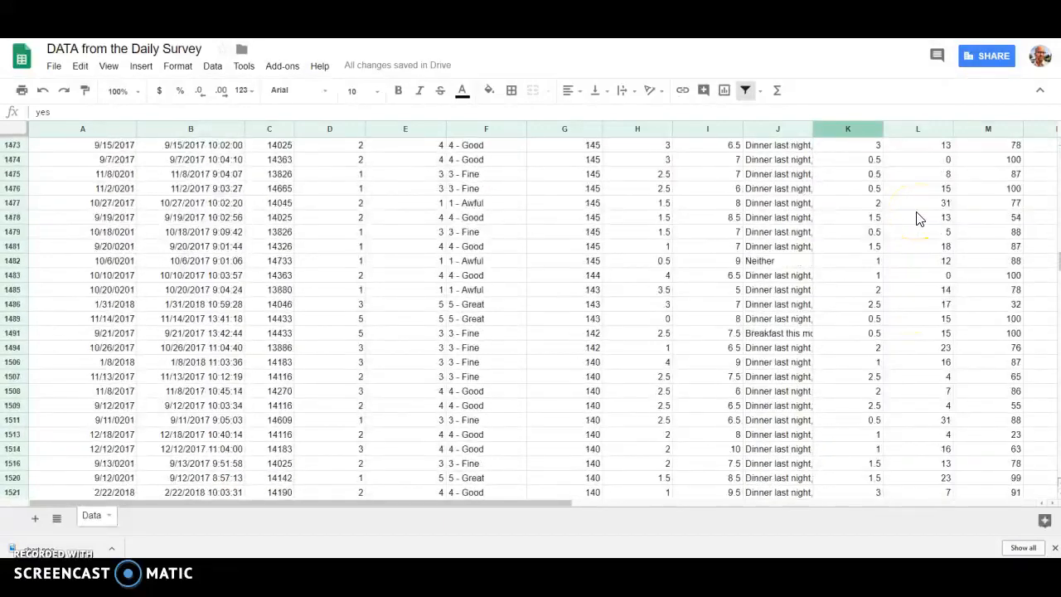
scroll(917, 217, "down", 20)
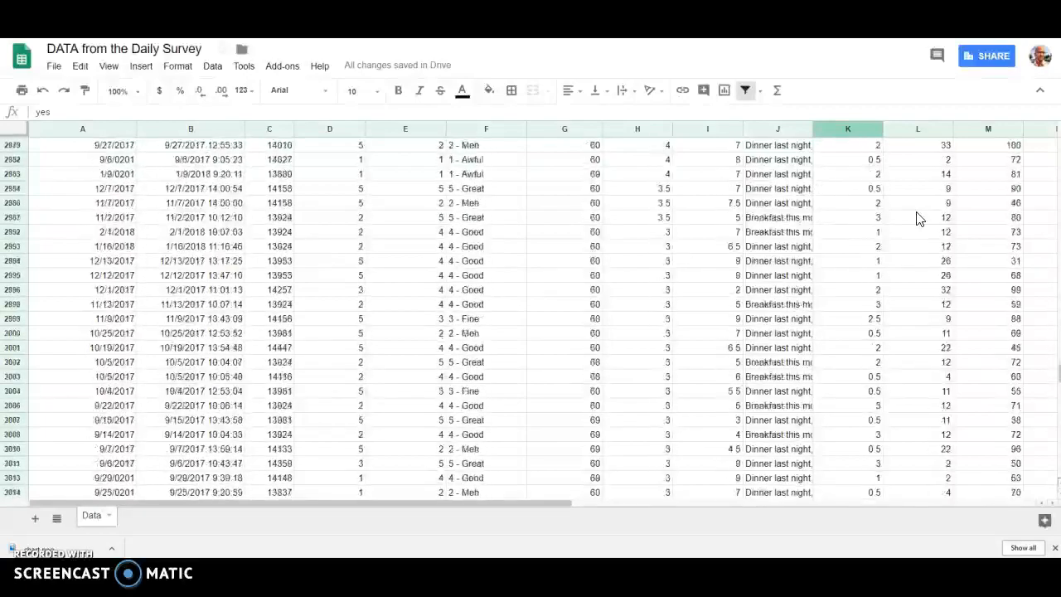
scroll(918, 217, "down", 20)
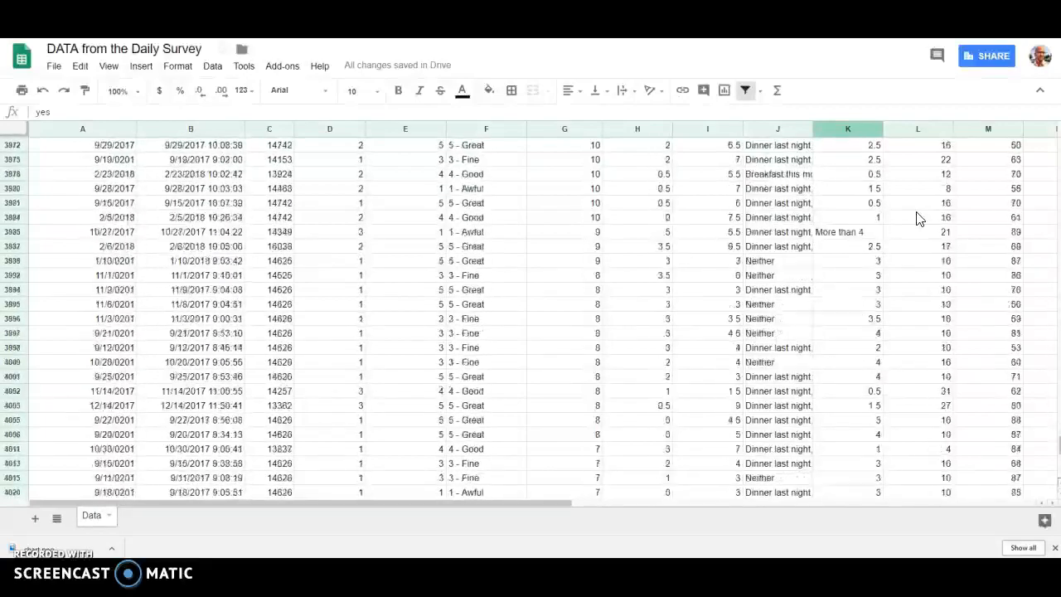
scroll(918, 217, "down", 10)
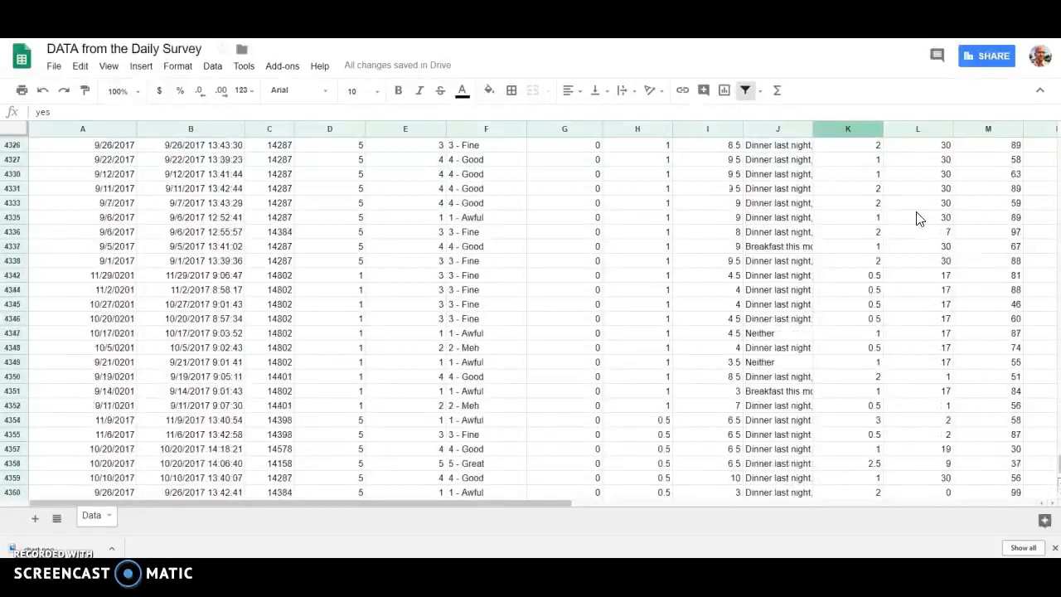
scroll(918, 217, "down", 3)
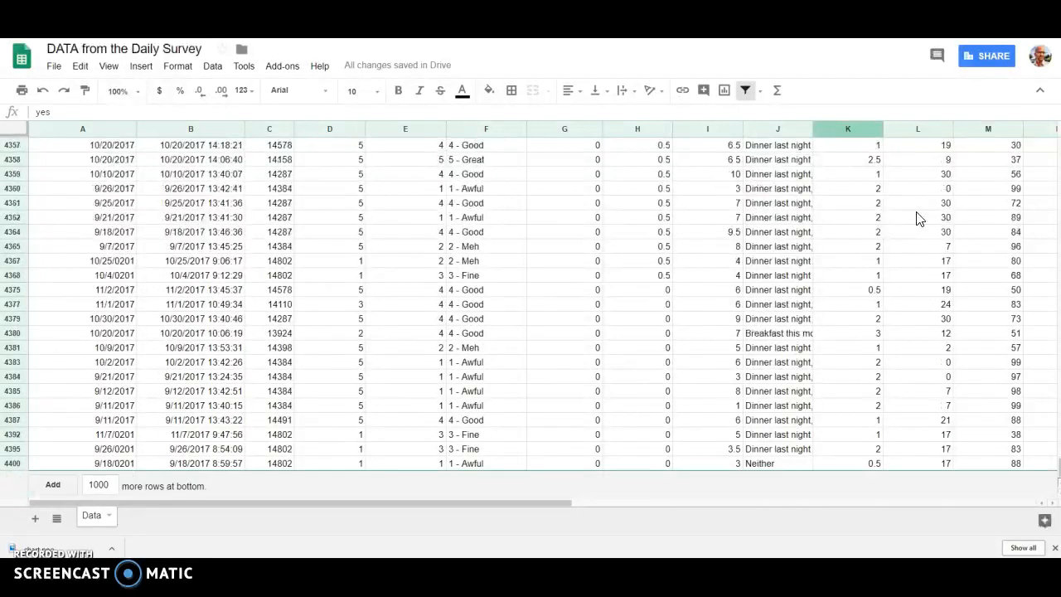
left_click(870, 466, "shift")
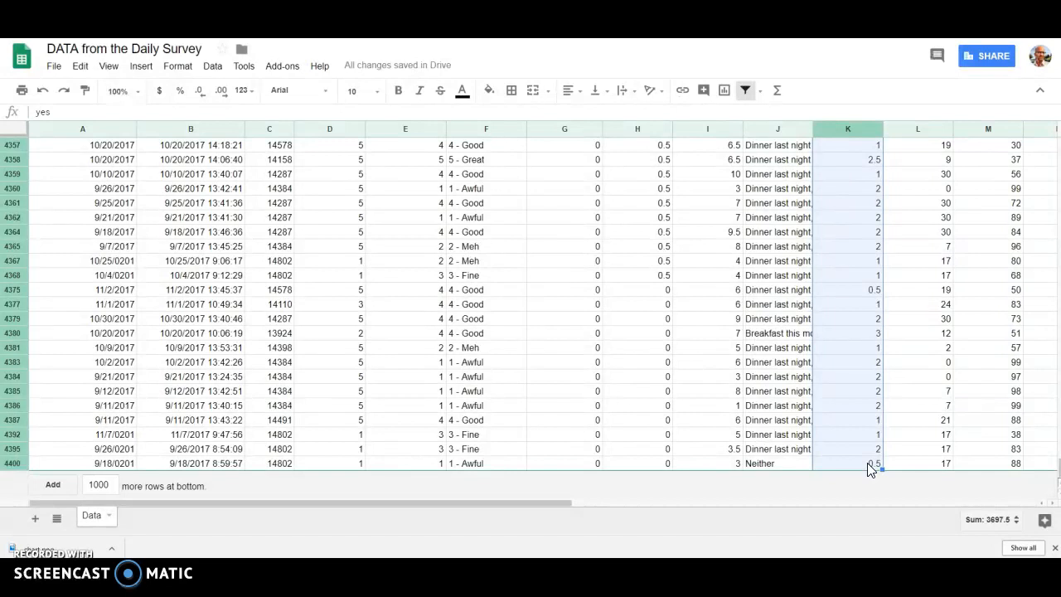
key("ctrl+d")
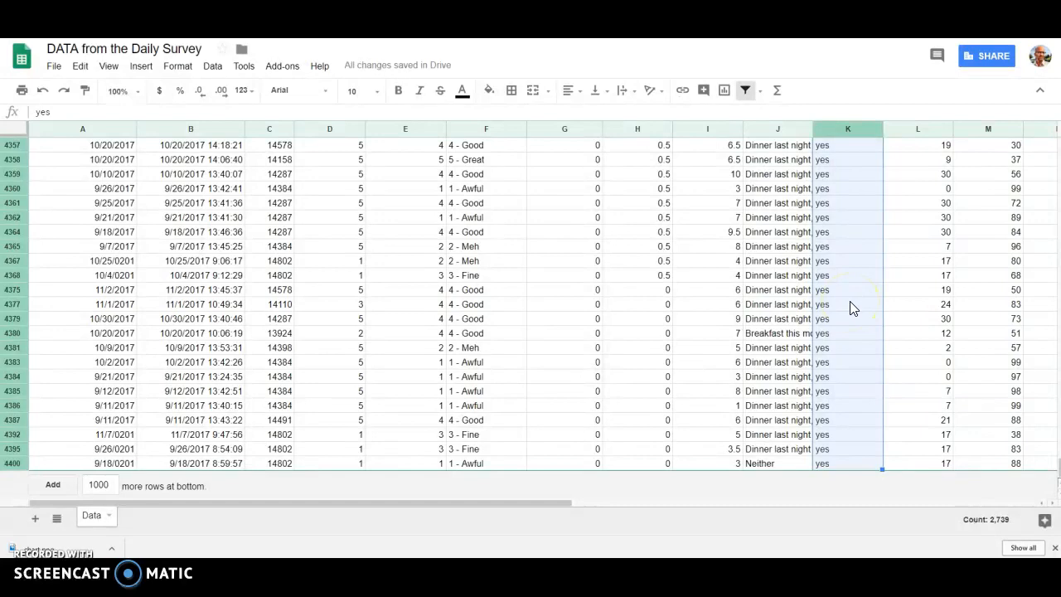
Step: Undo the "yes" fill in the exercise column to review the original answers, and redo it
key("ctrl+z")
scroll(854, 308, "up", 20)
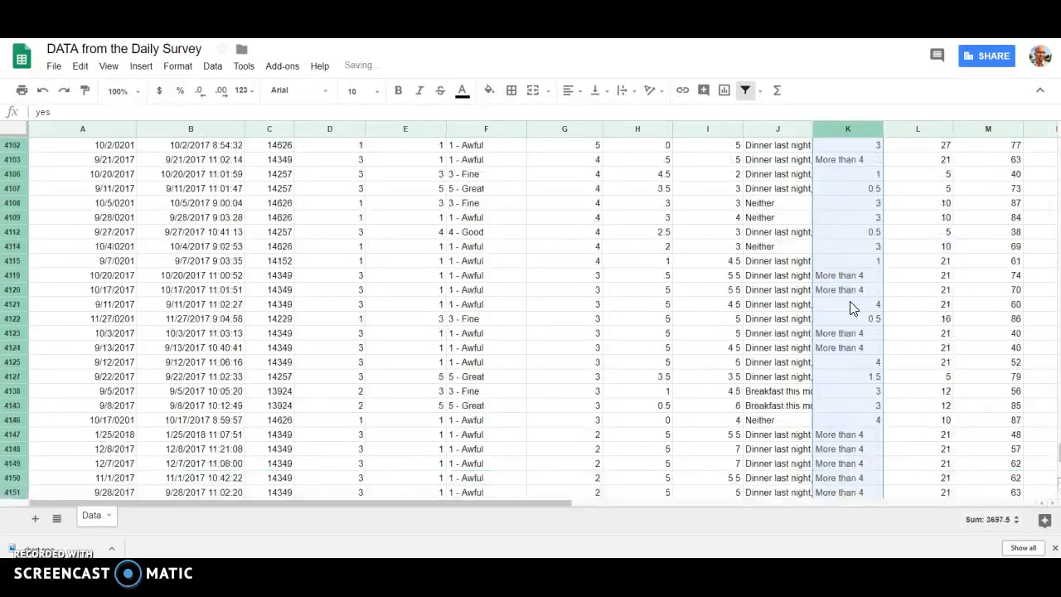
scroll(854, 309, "up", 20)
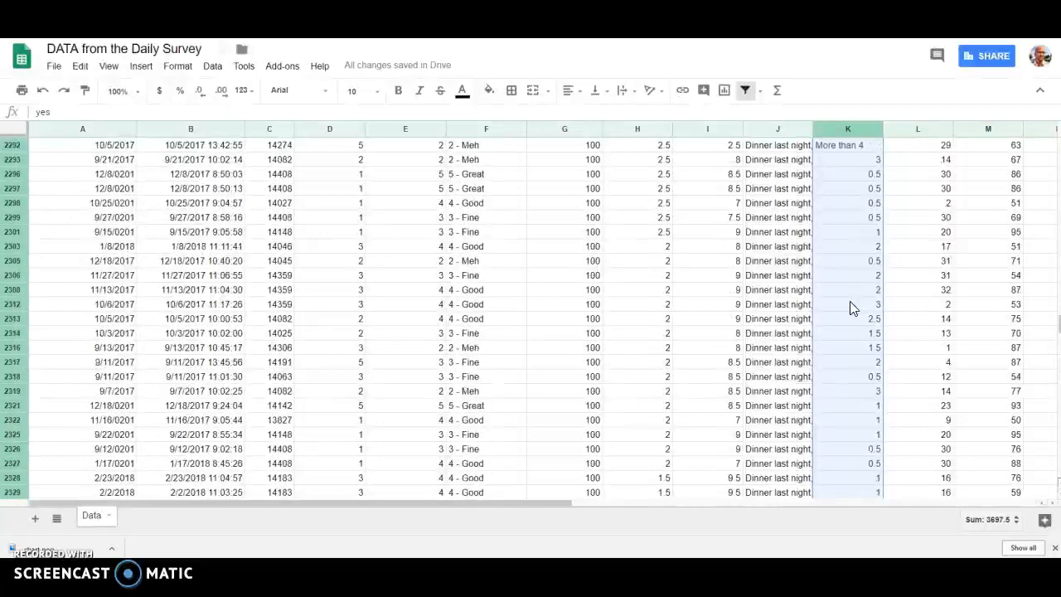
left_click(903, 270)
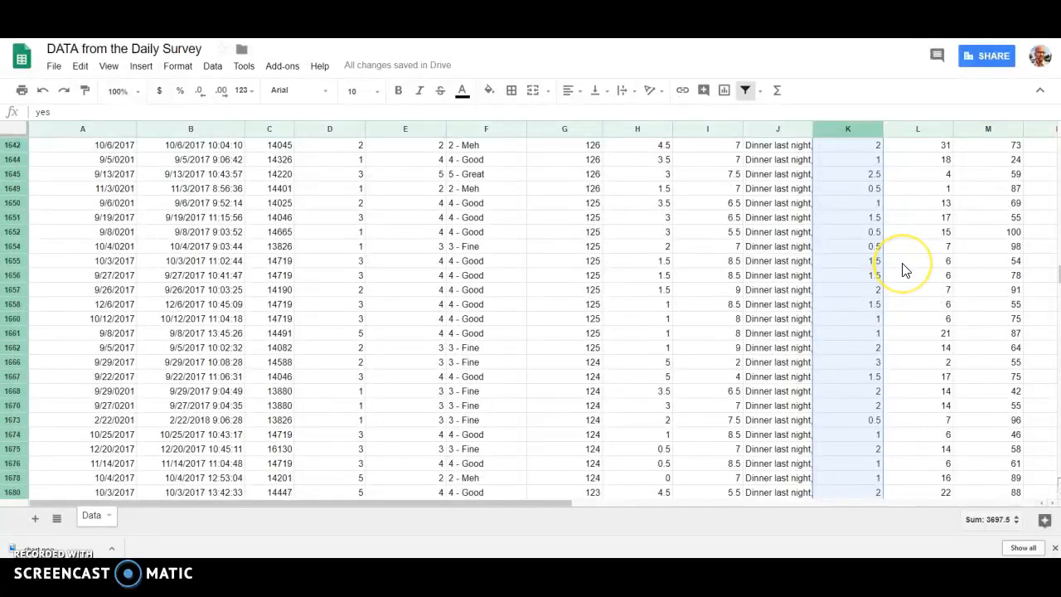
key("ctrl+y")
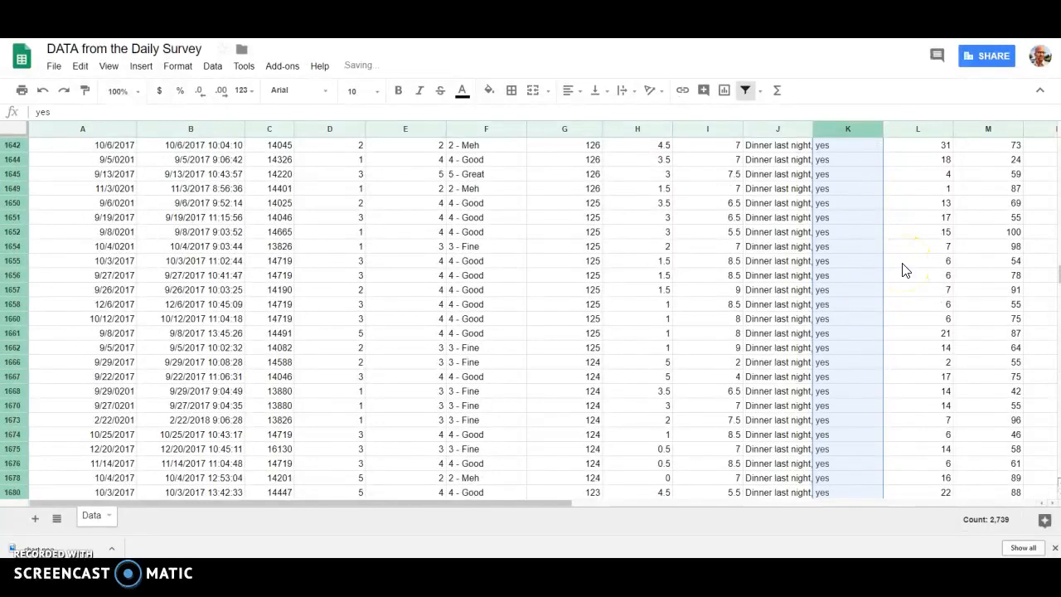
left_click(902, 264)
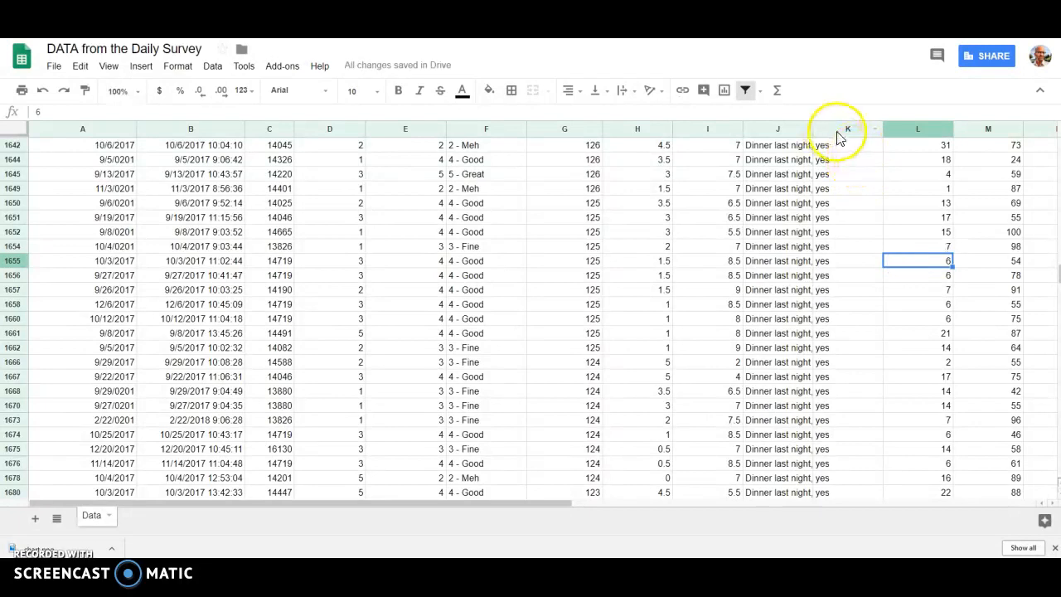
Step: Change the exercise-hours column filter to show only the rows with the value 0
scroll(867, 201, "up", 20)
scroll(867, 201, "up", 20)
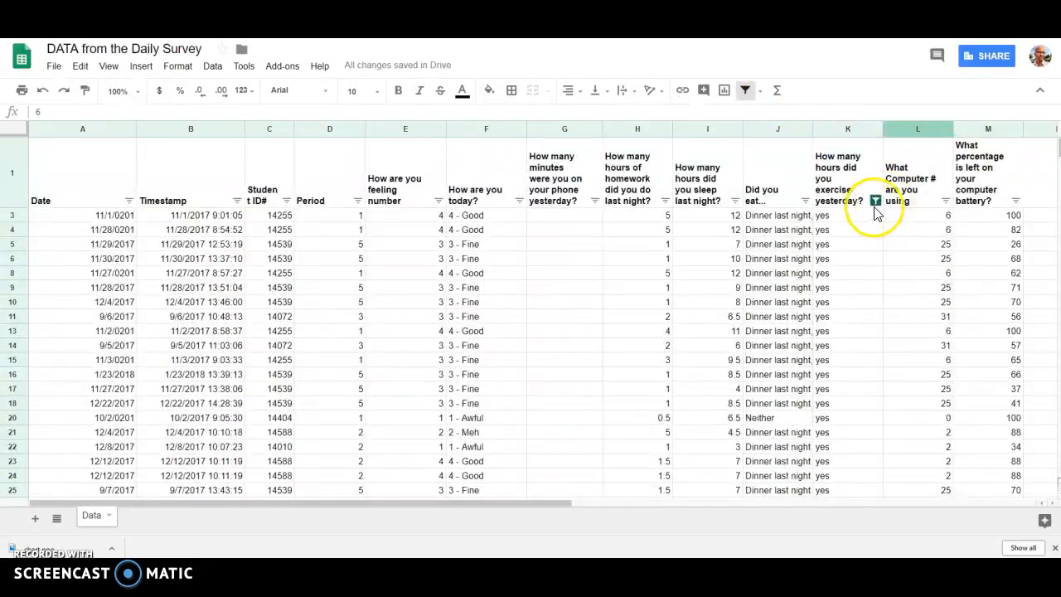
left_click(875, 201)
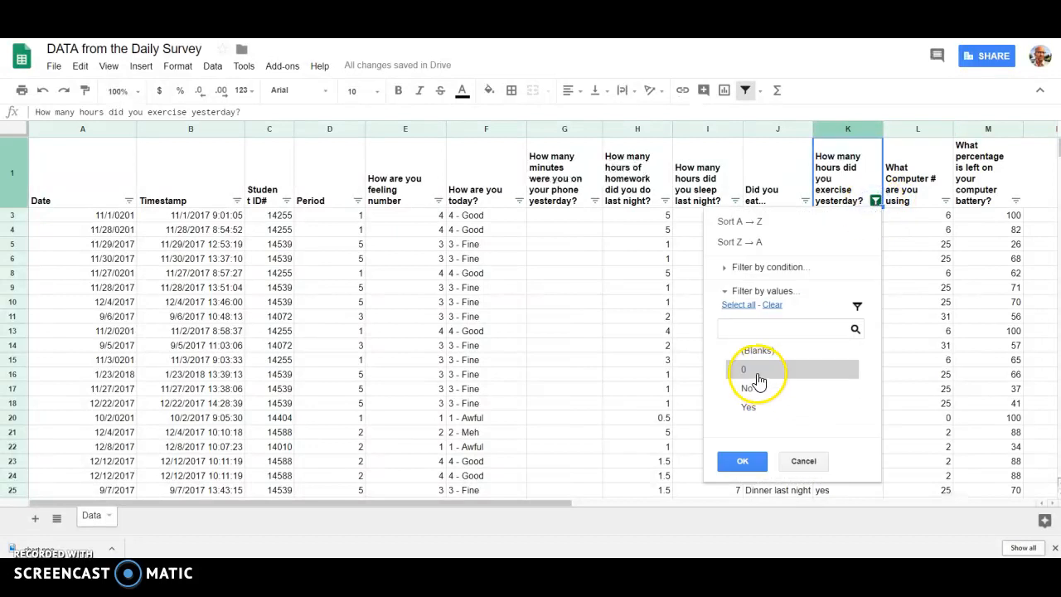
left_click(772, 305)
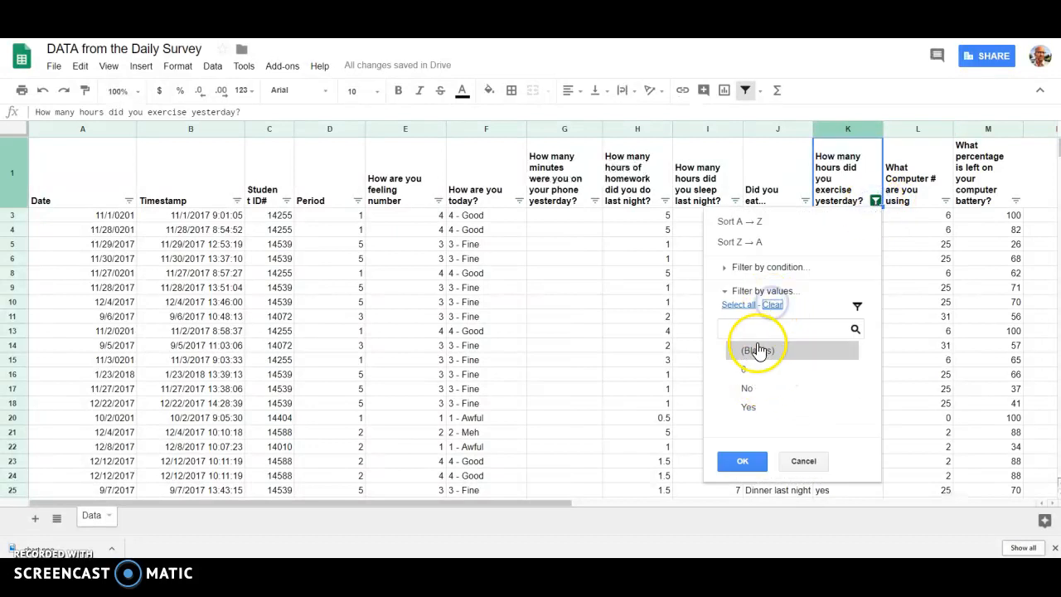
left_click(743, 370)
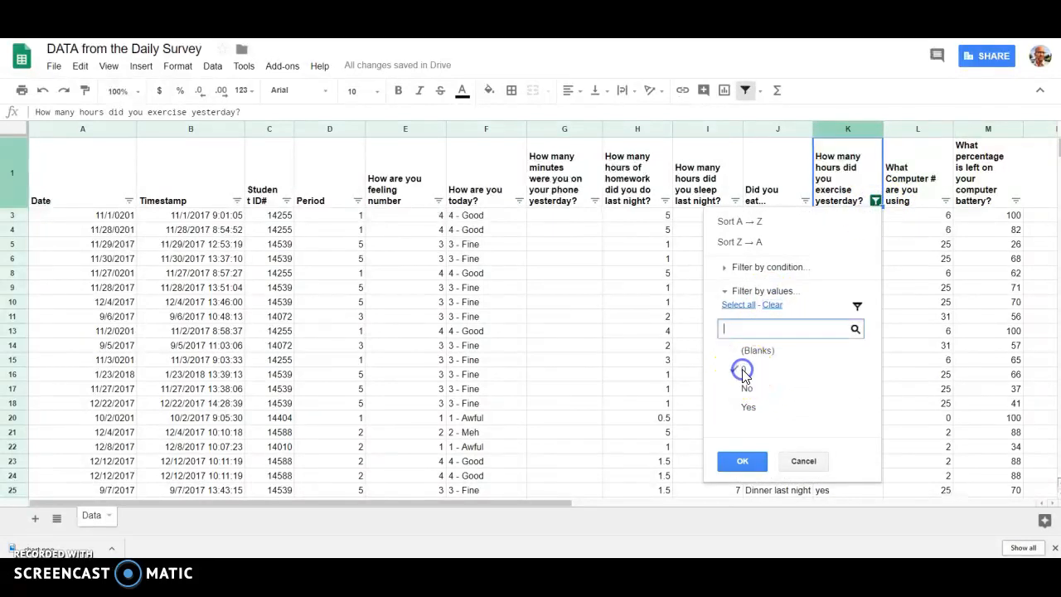
left_click(743, 452)
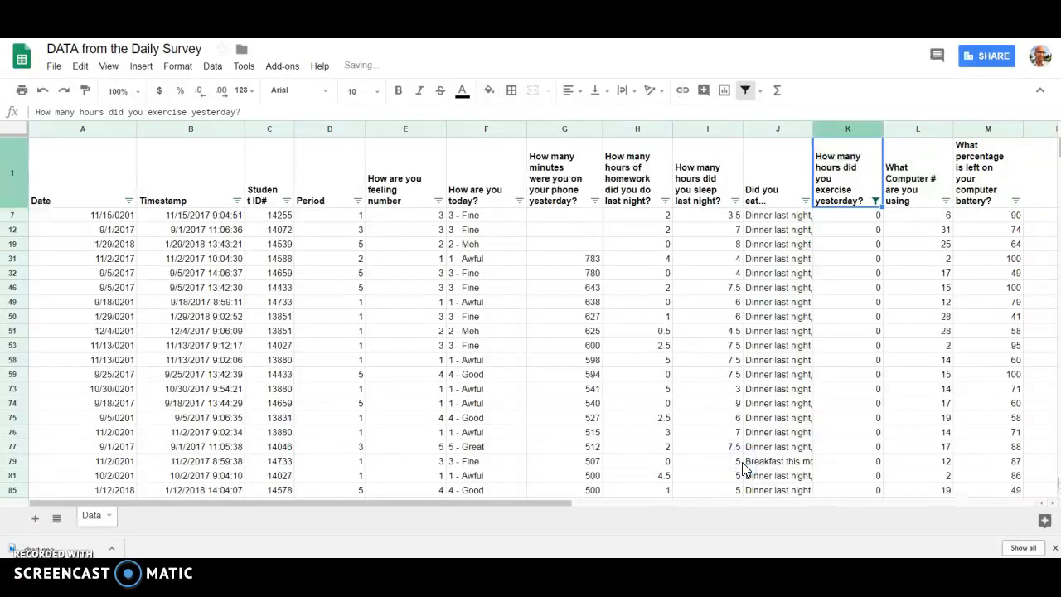
Step: Replace the exercise answer in cell K7 with "no"
left_click(856, 214)
type("no")
key("Return")
left_click(855, 216)
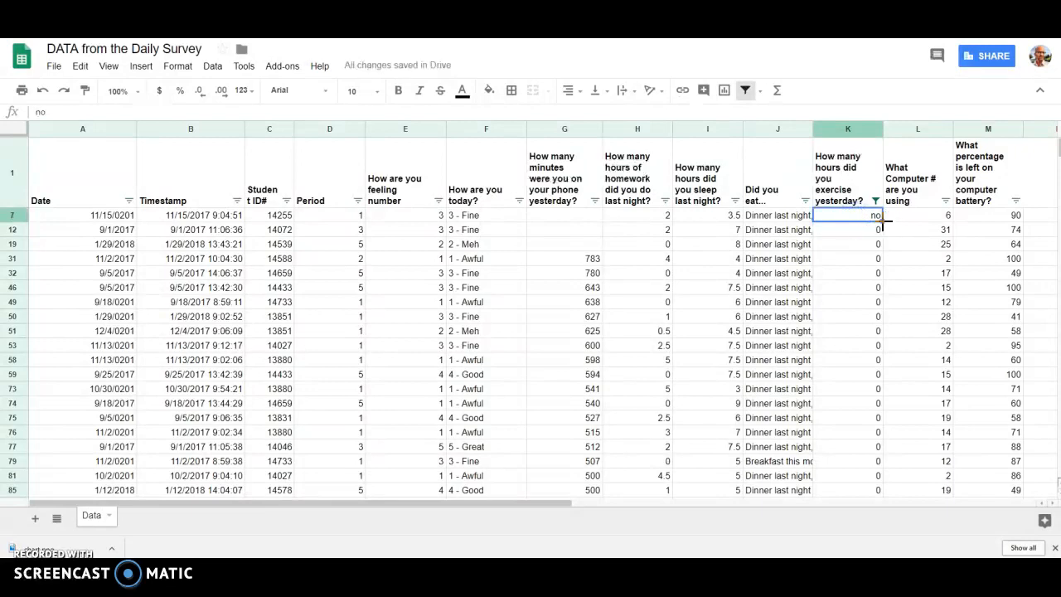
Step: Select the filtered exercise cells from K7 to K4403 and fill "no" down through them
scroll(850, 282, "down", 20)
scroll(850, 283, "down", 20)
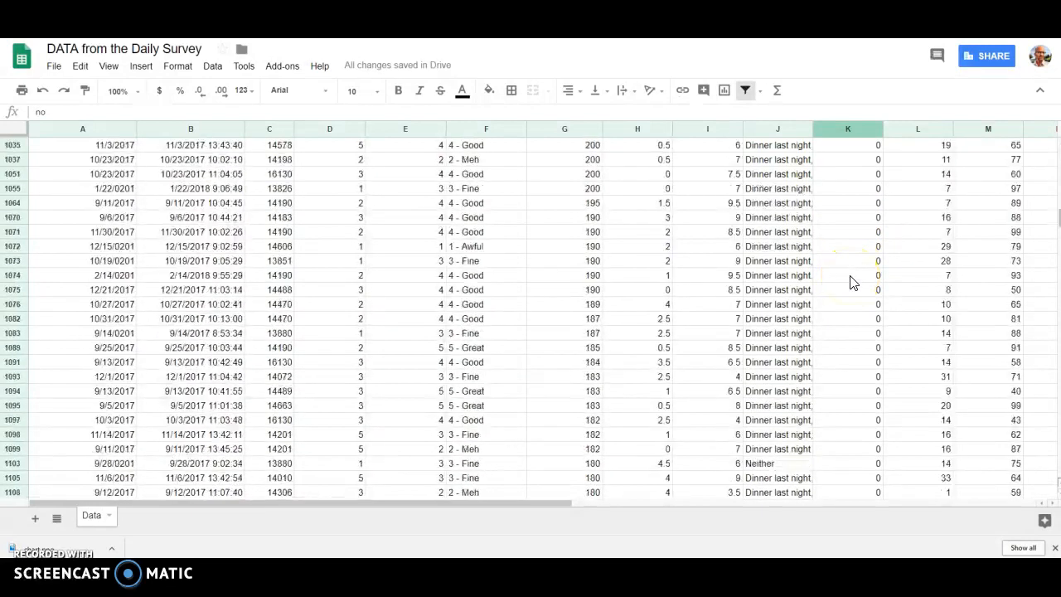
scroll(851, 282, "down", 15)
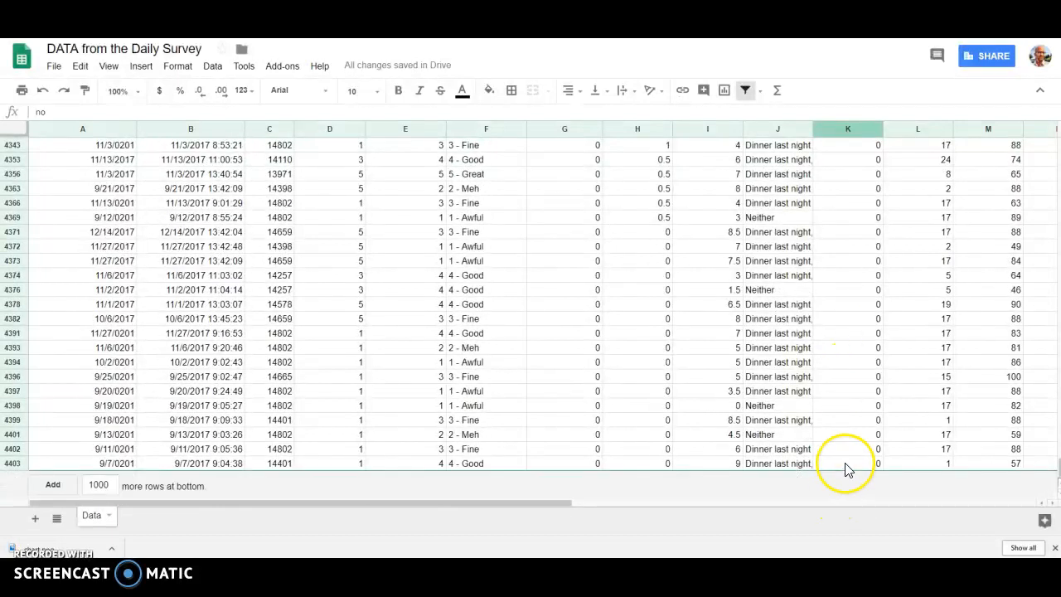
left_click(846, 463, "shift")
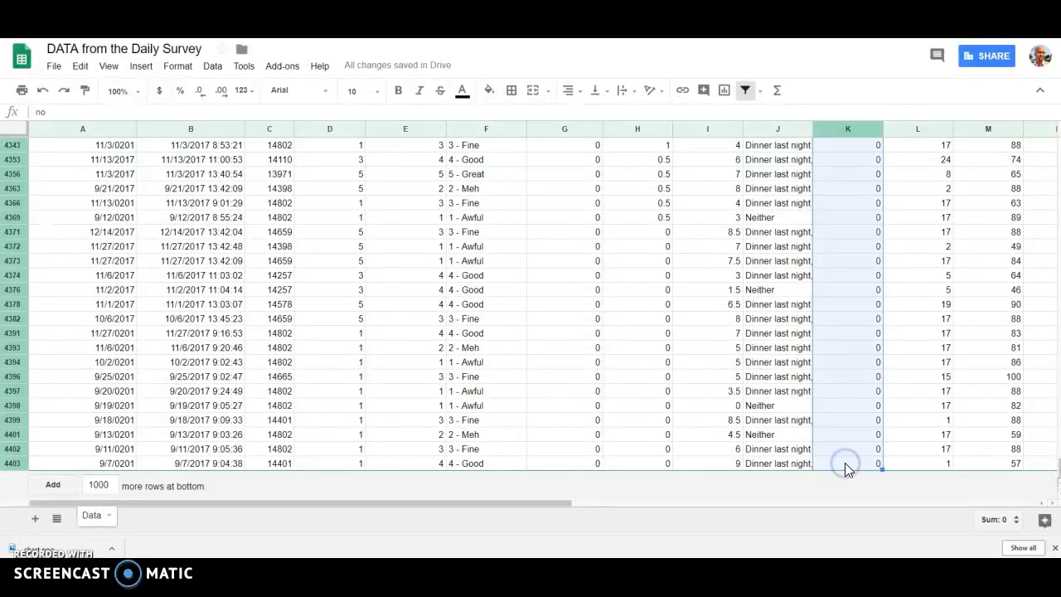
key("ctrl+d")
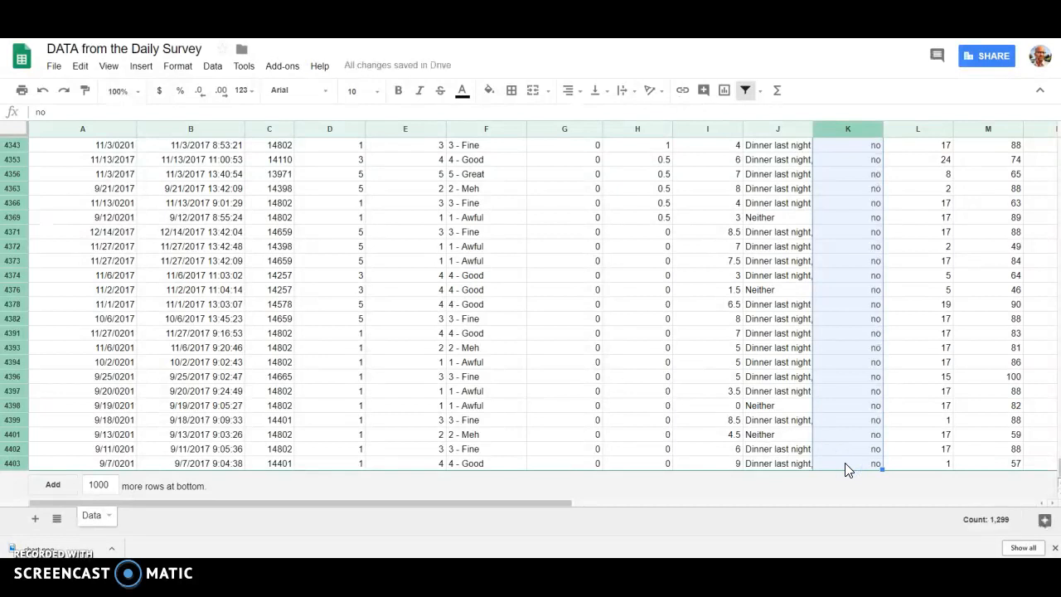
Step: Undo the "no" fill in the exercise column and return to its first filtered row
key("ctrl+z")
scroll(859, 324, "up", 20)
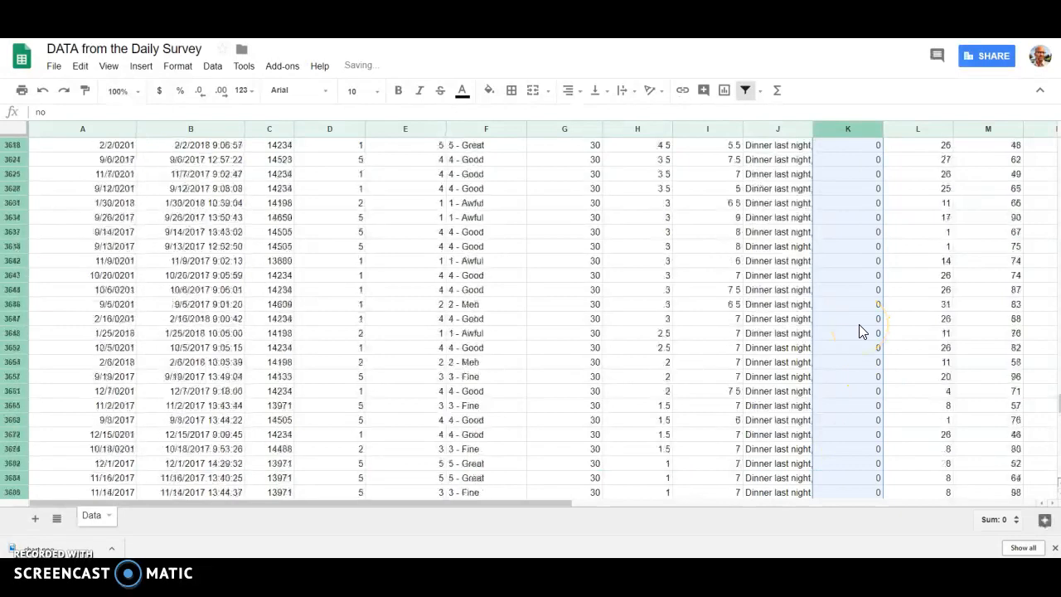
scroll(859, 324, "up", 10)
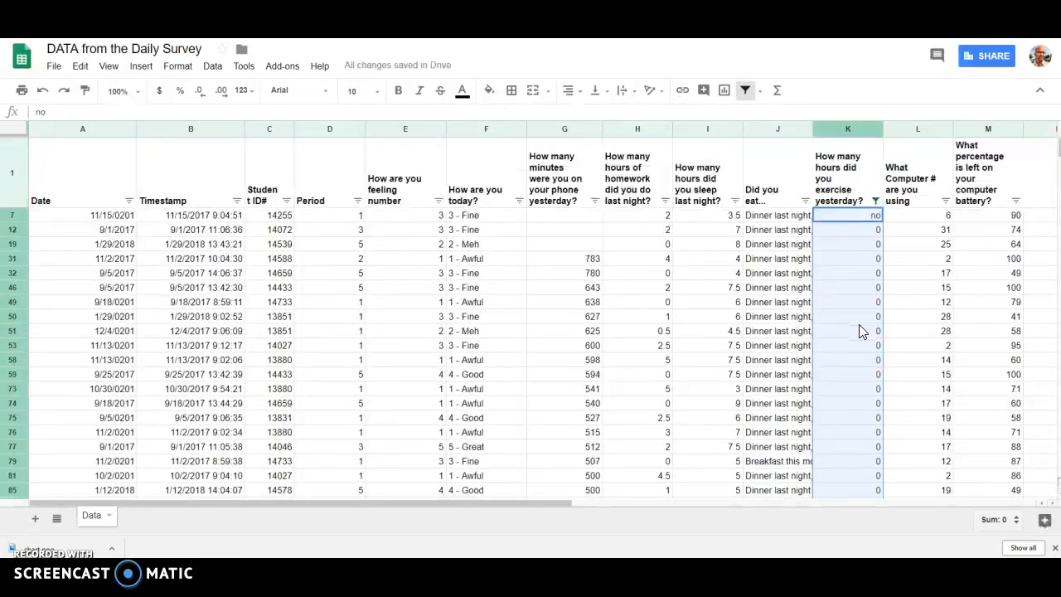
Step: Extend "no" from cell K7 down the filtered exercise column to row 4403 with the fill handle
left_click(859, 321)
left_click(858, 217)
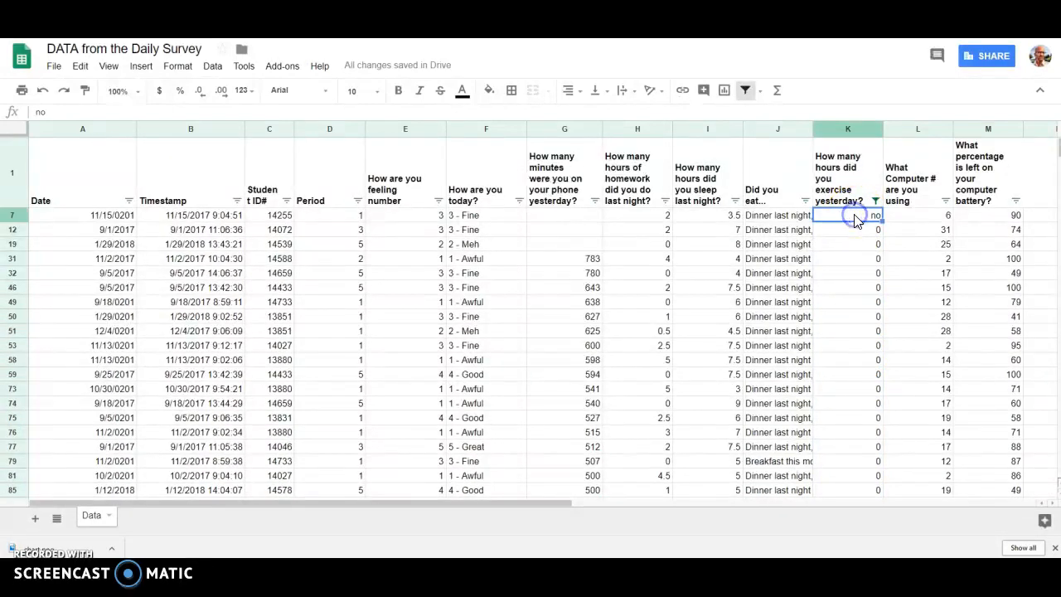
left_click_drag(883, 219, 878, 550)
left_click_drag(894, 507, 880, 470)
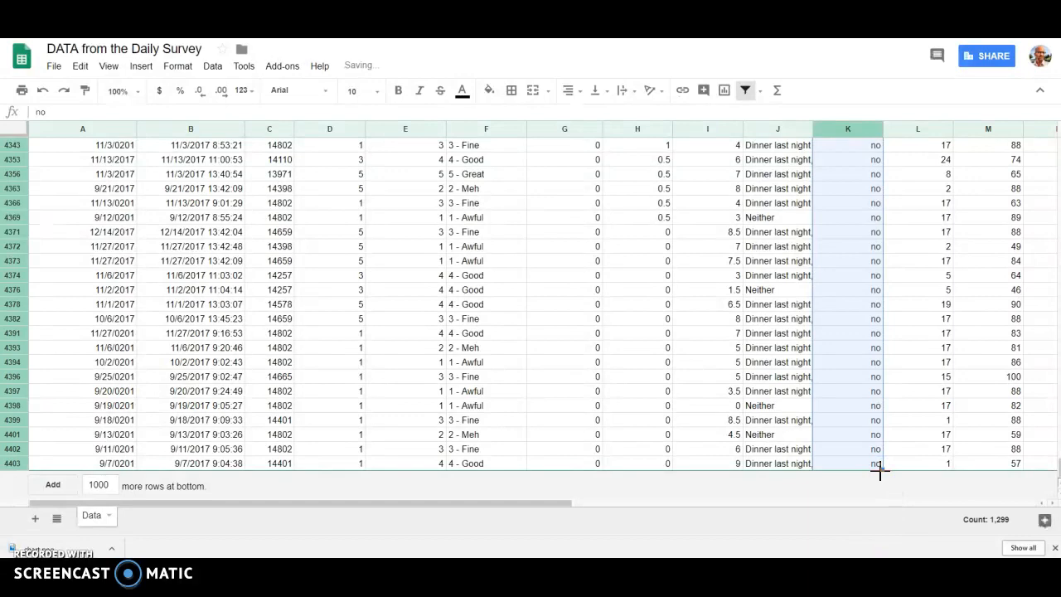
Step: Turn off the filter on the survey data and review the exercise answers from the first rows
left_click(746, 92)
scroll(792, 258, "up", 10)
scroll(792, 258, "up", 20)
scroll(791, 259, "up", 20)
scroll(791, 259, "up", 20)
scroll(792, 261, "up", 20)
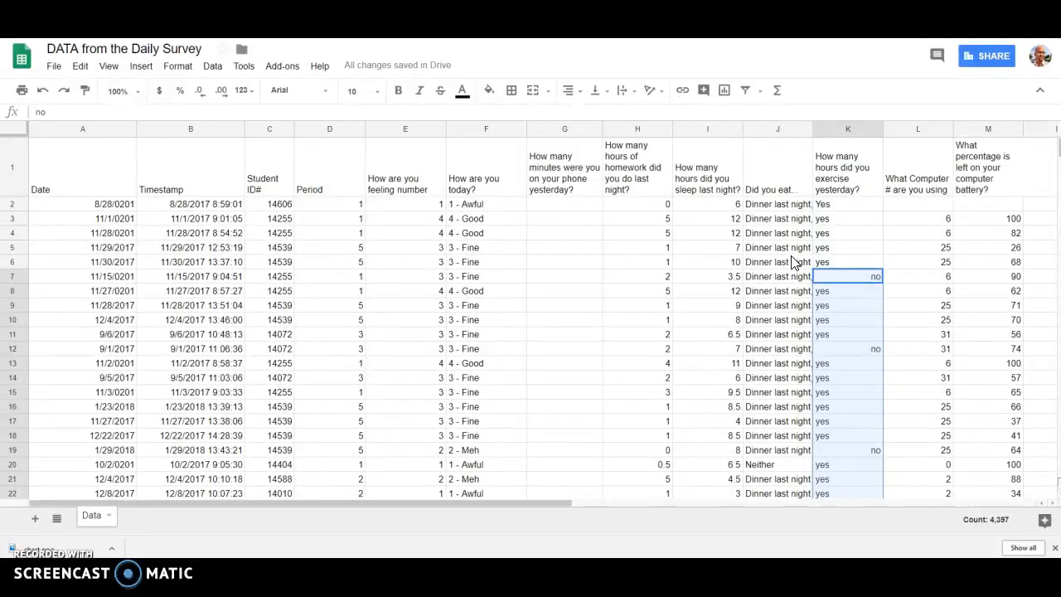
Step: Create a pivot table from the entire Data sheet
left_click(925, 131)
left_click(968, 130, "shift")
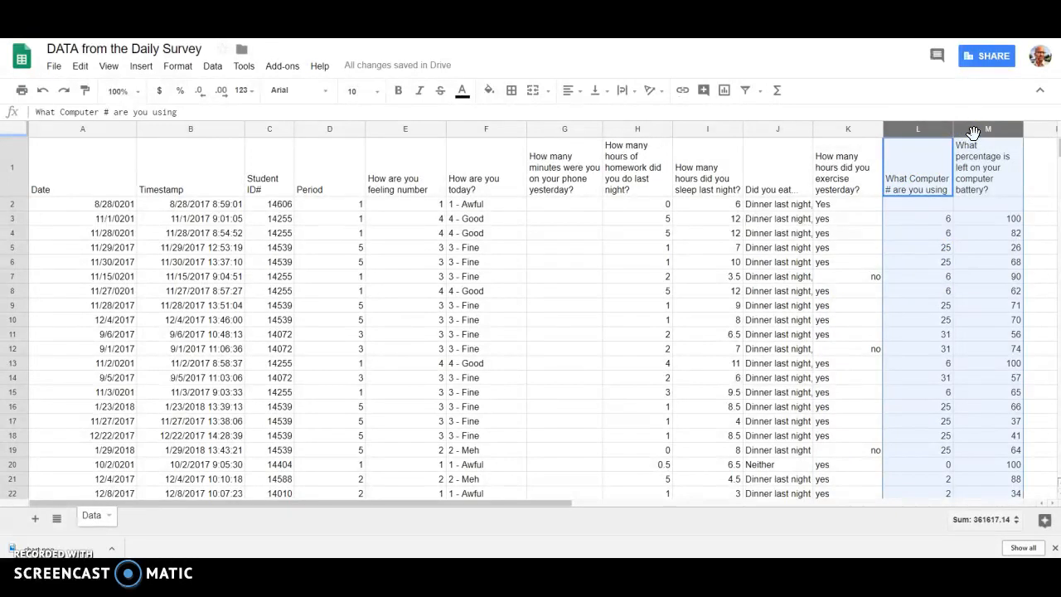
left_click(15, 133)
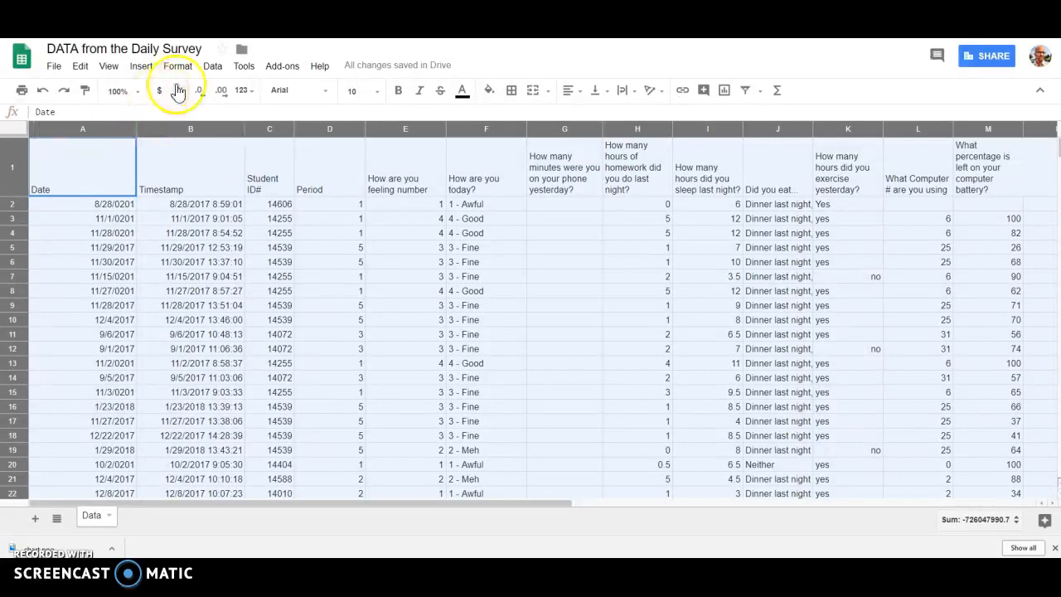
left_click(214, 68)
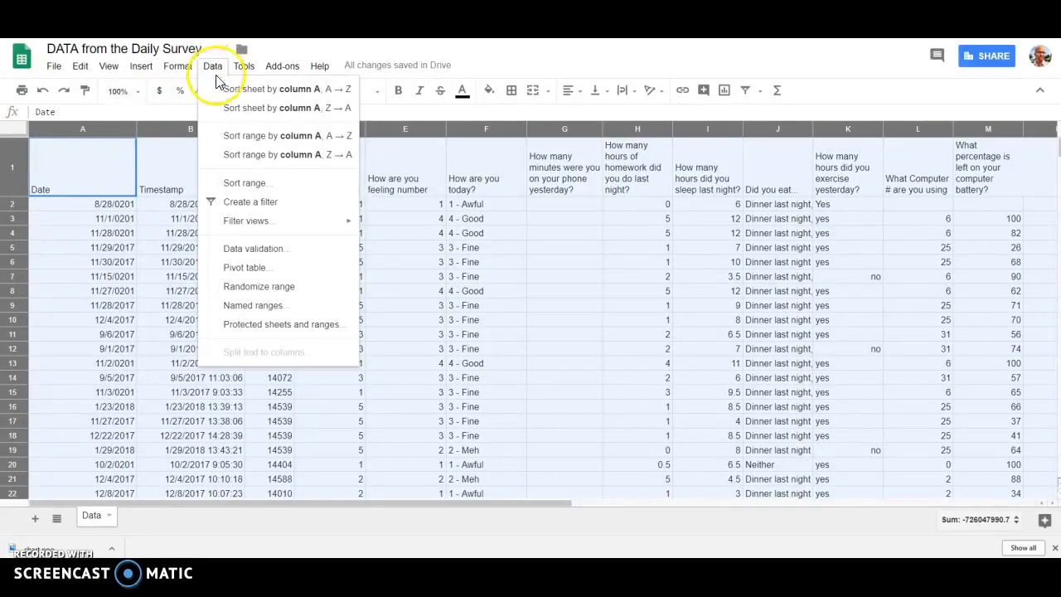
left_click(253, 270)
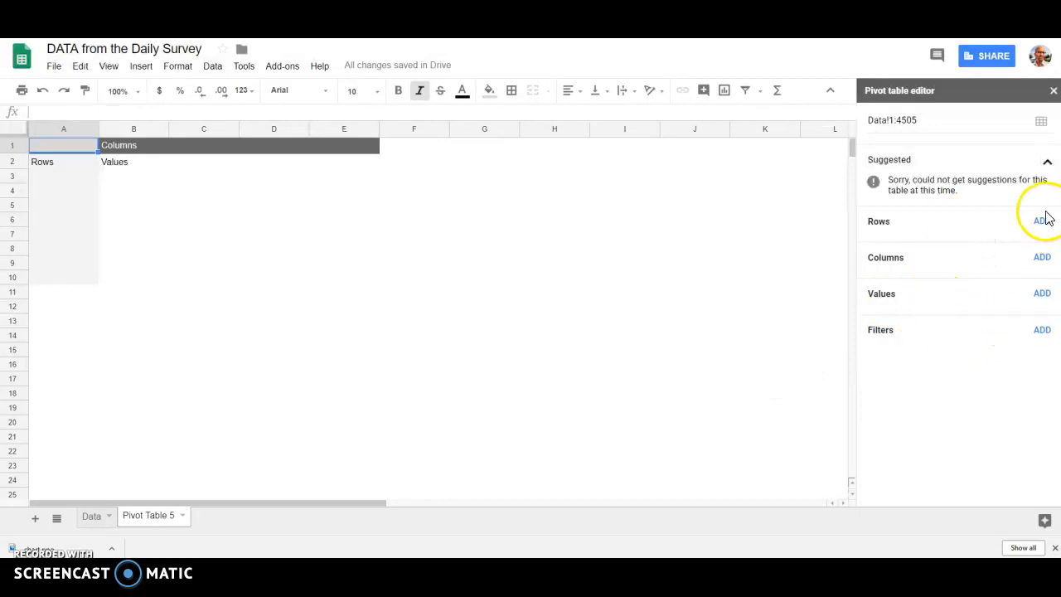
Step: Collapse the pivot table suggestions and add Period as the row field
left_click(1048, 165)
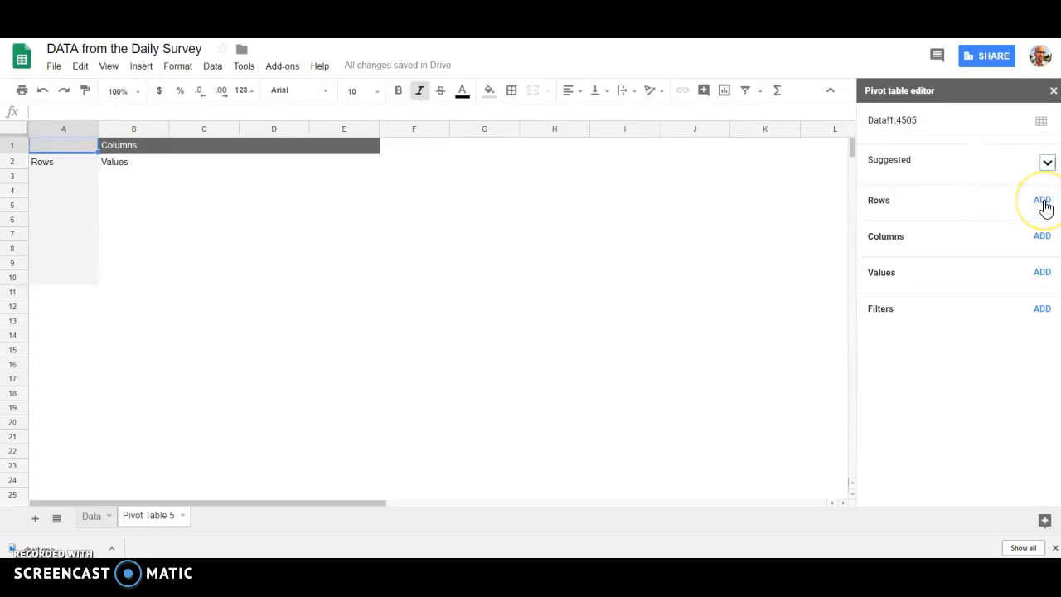
left_click(1042, 201)
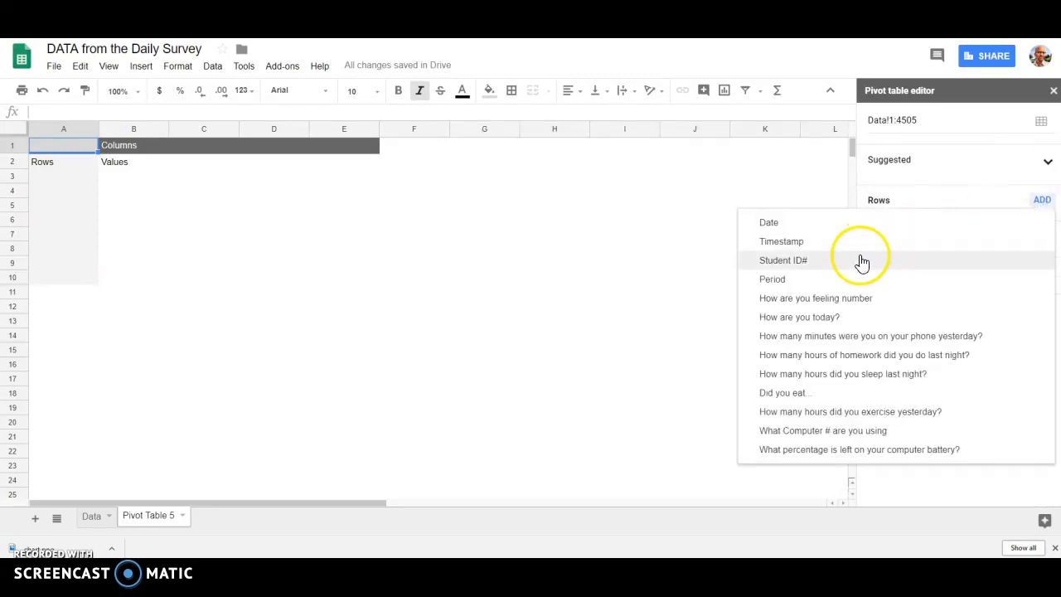
left_click(819, 282)
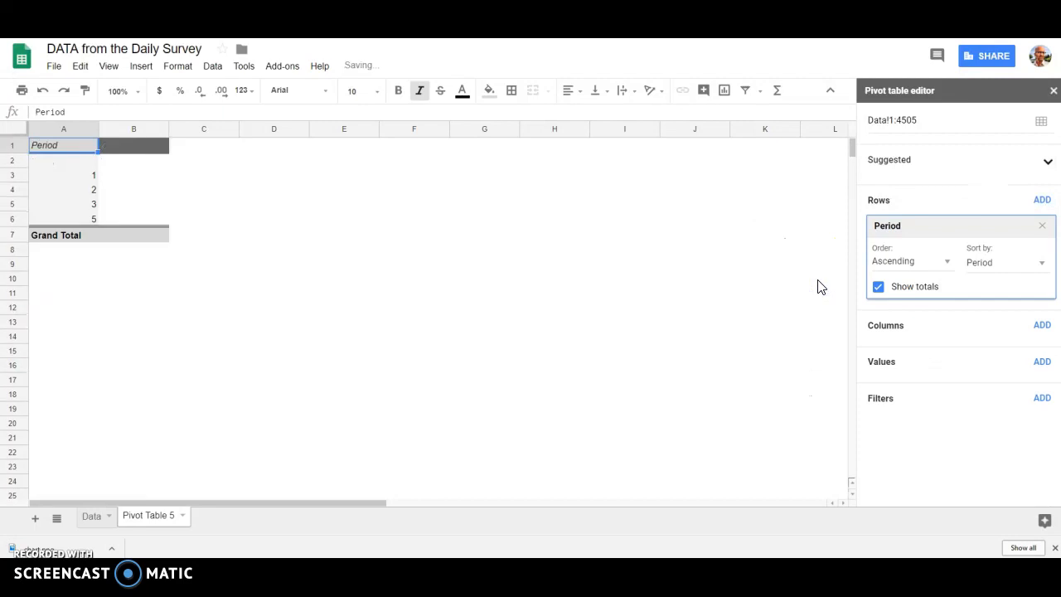
left_click(1043, 327)
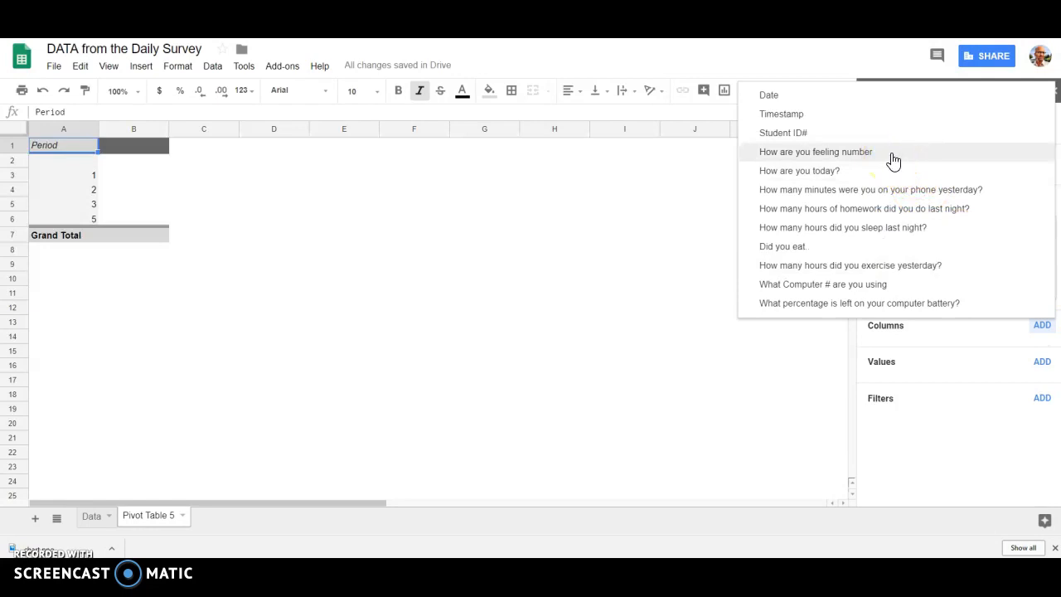
left_click(894, 160)
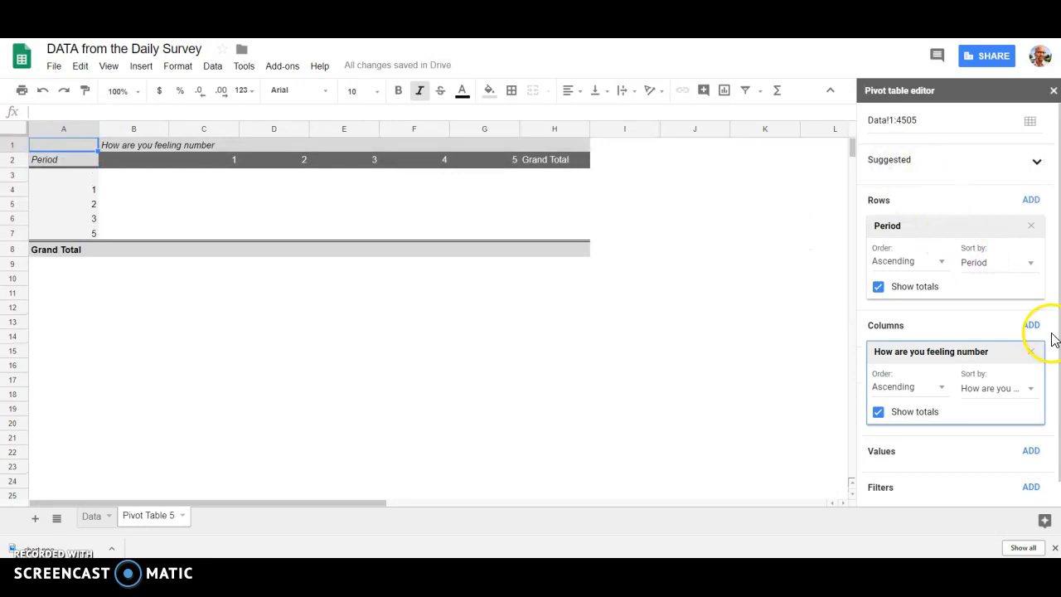
left_click(1031, 354)
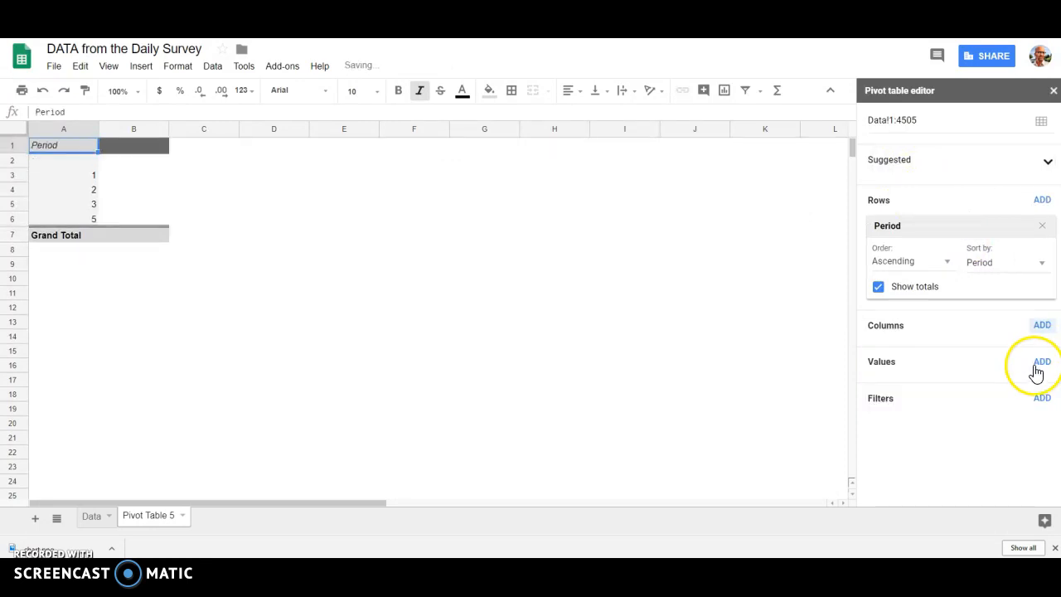
Step: Add "How are you feeling number" as the pivot table's value field, summarized by AVERAGE
left_click(1041, 366)
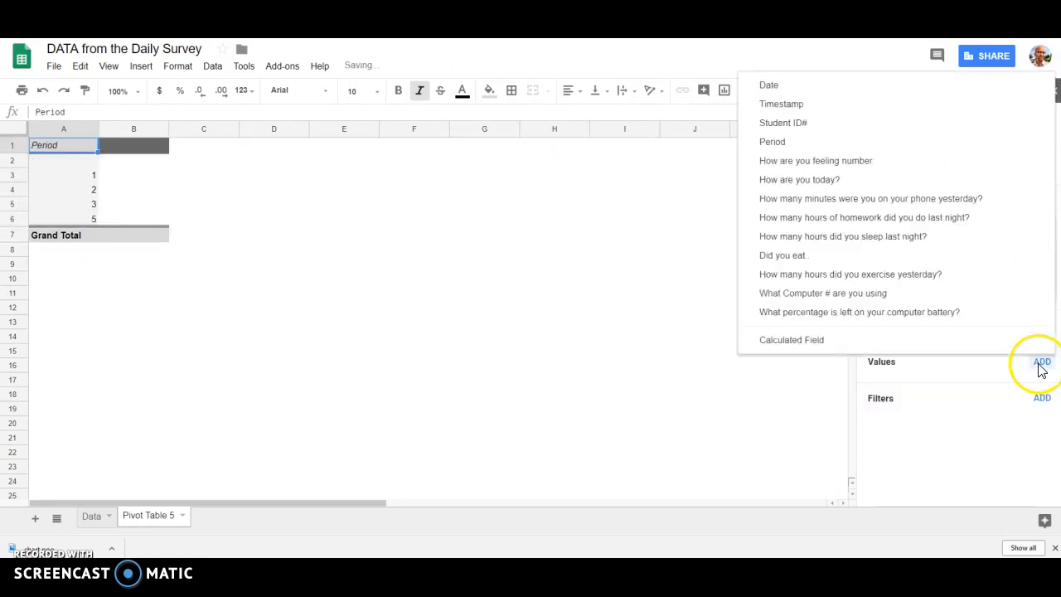
left_click(907, 162)
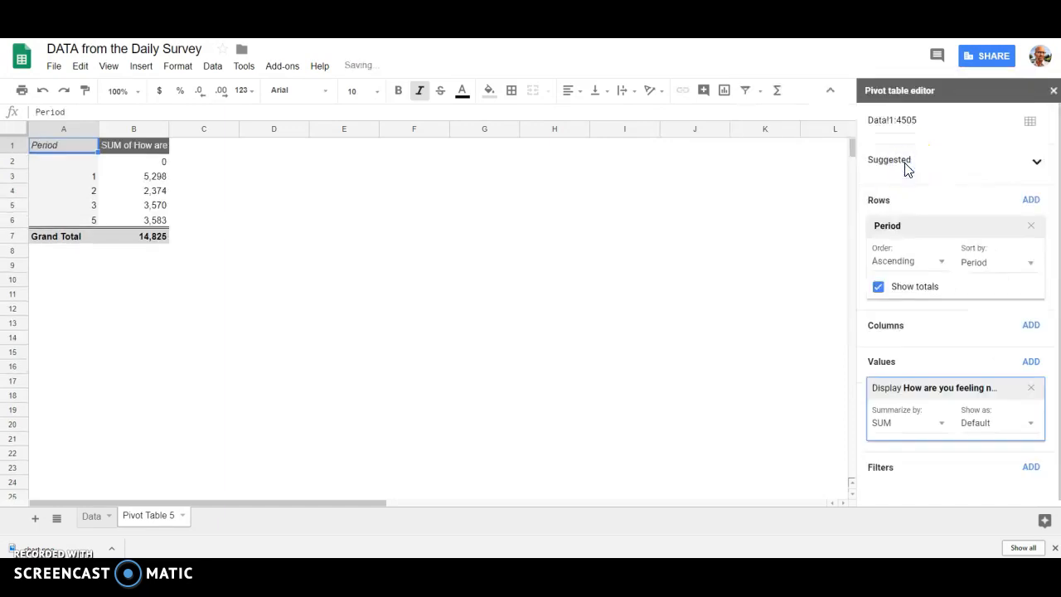
left_click(900, 424)
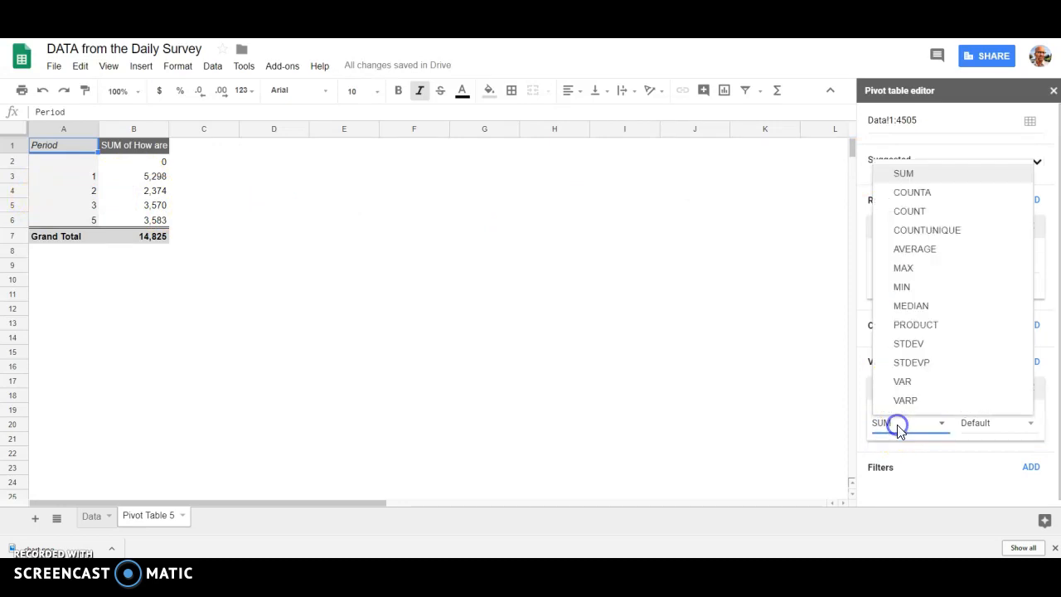
left_click(930, 251)
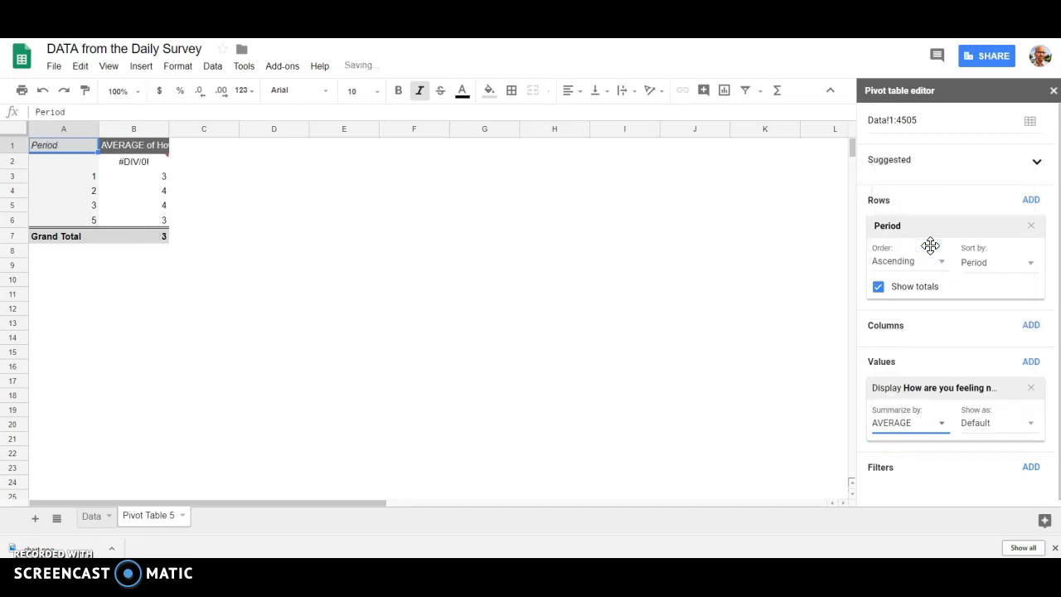
Step: Examine the average feeling number for each period in the pivot table
left_click(689, 292)
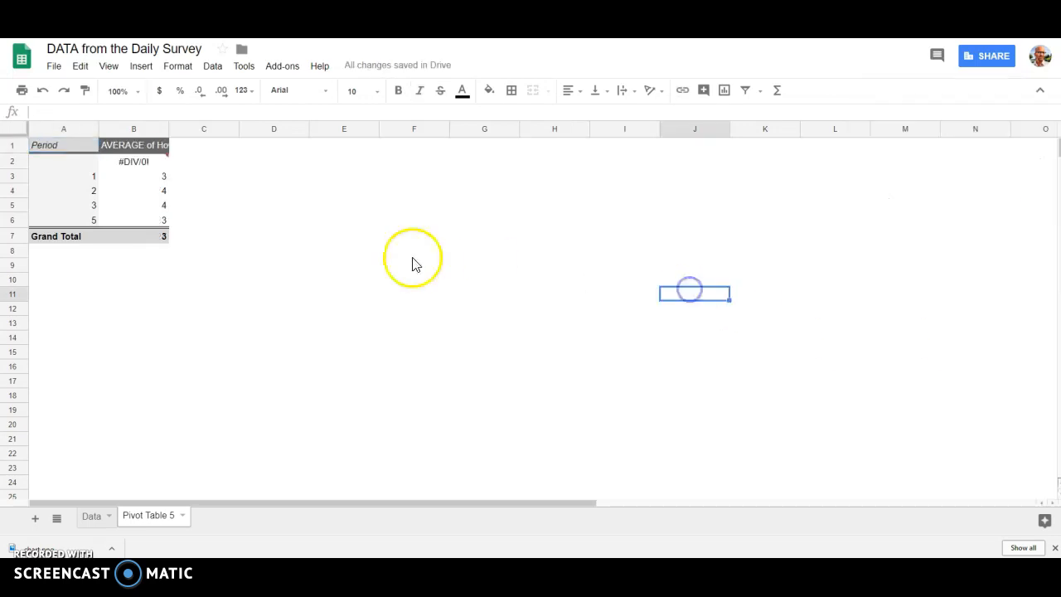
left_click(87, 178)
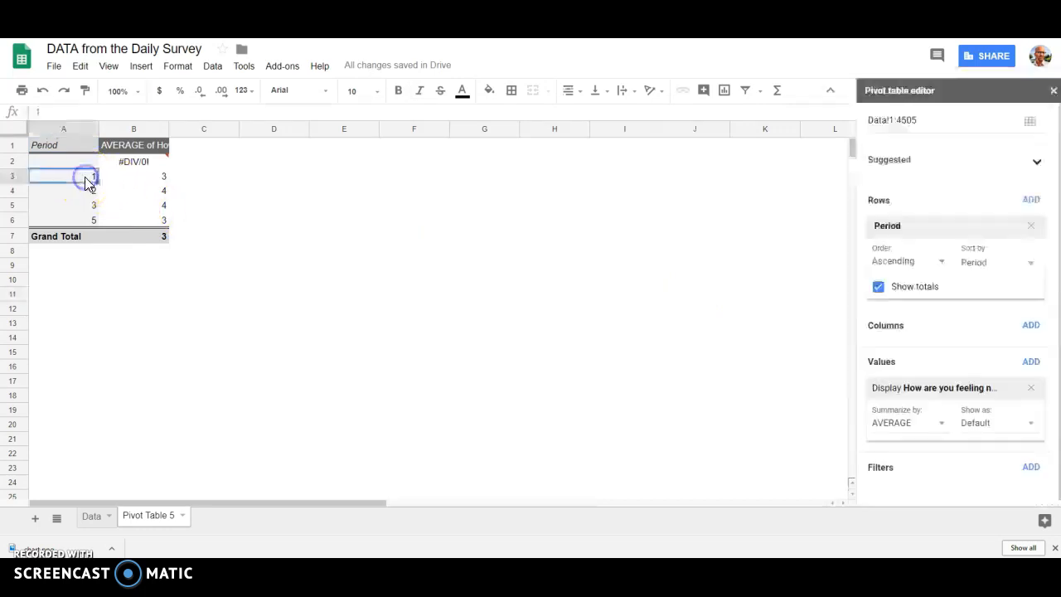
left_click(152, 179)
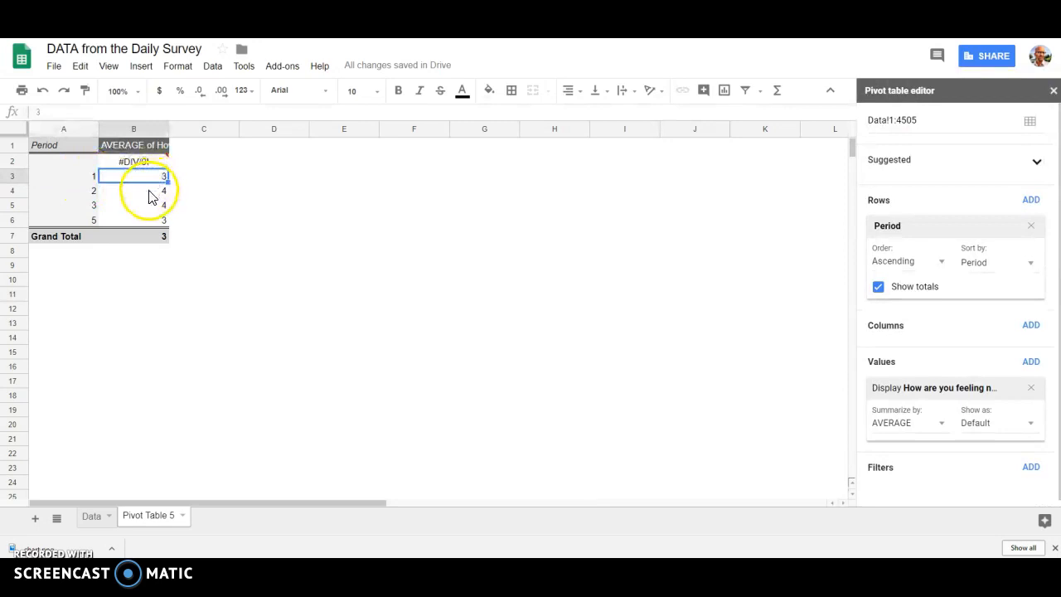
left_click(151, 190)
left_click(150, 207)
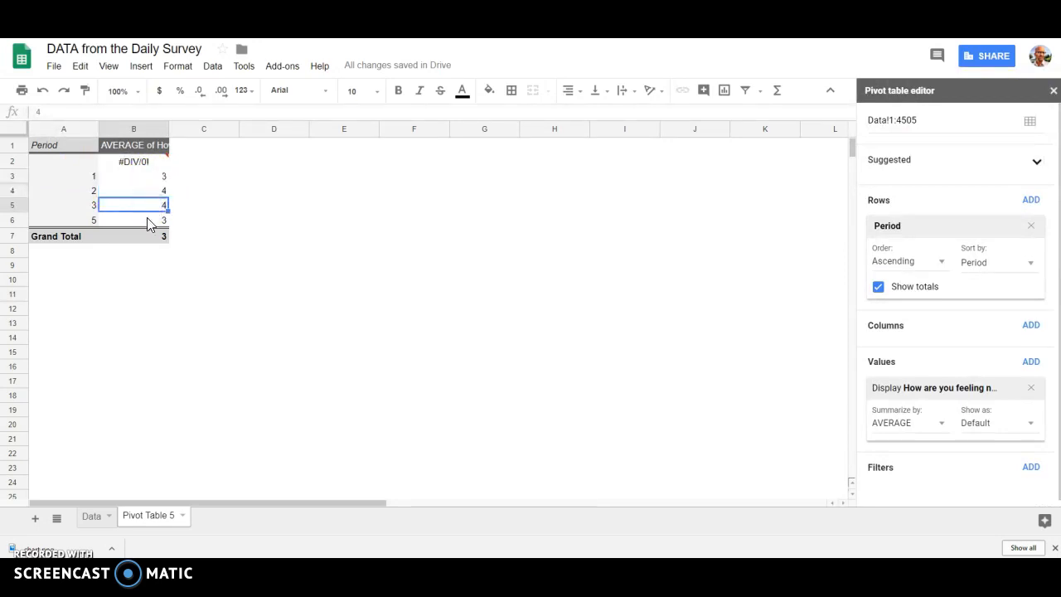
left_click(147, 219)
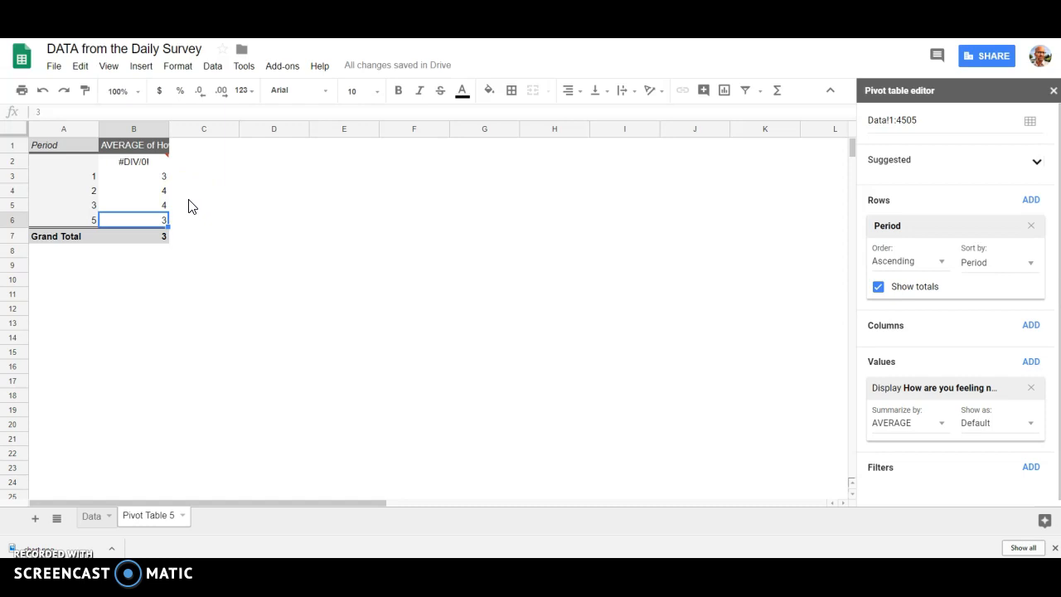
Step: Remove "How are you feeling number" from the pivot table's values and add it as the column field instead
left_click(1031, 389)
left_click(1042, 327)
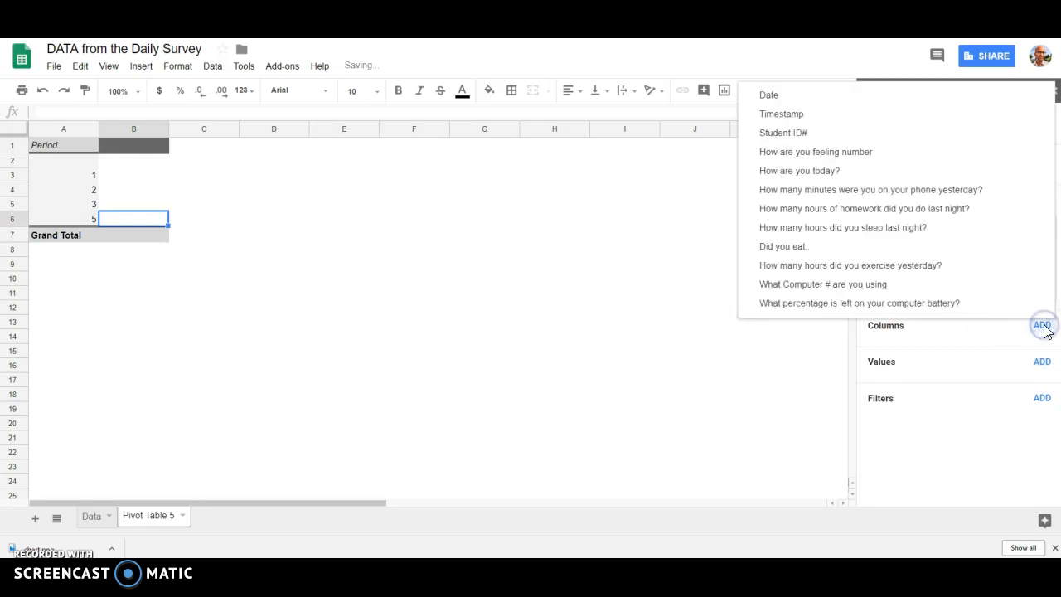
left_click(908, 157)
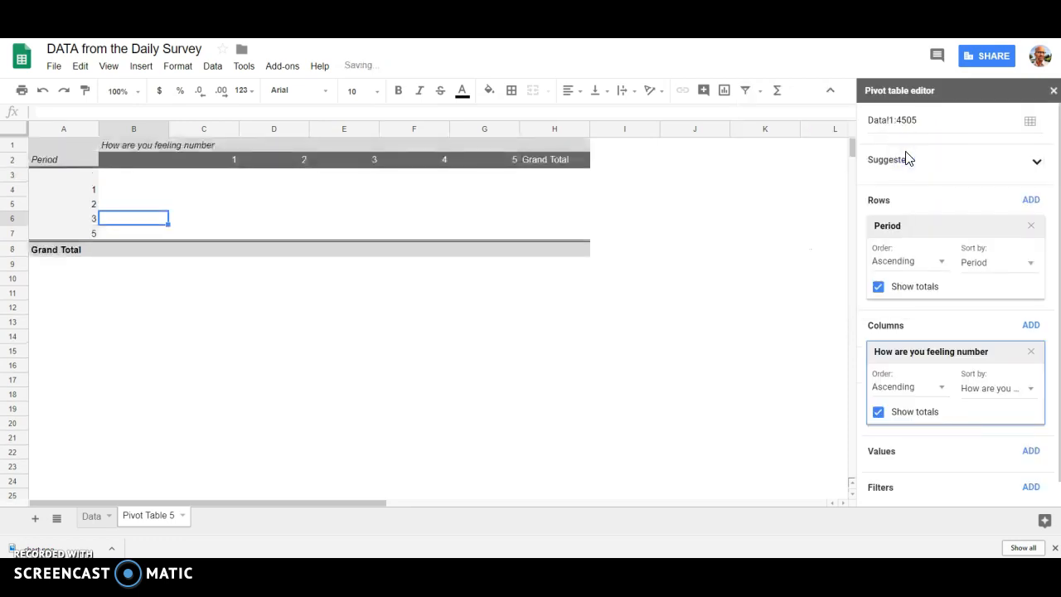
Step: Add "How many hours did you sleep last night?" as the pivot table's value field, summarized by AVERAGE
scroll(922, 308, "down", 1)
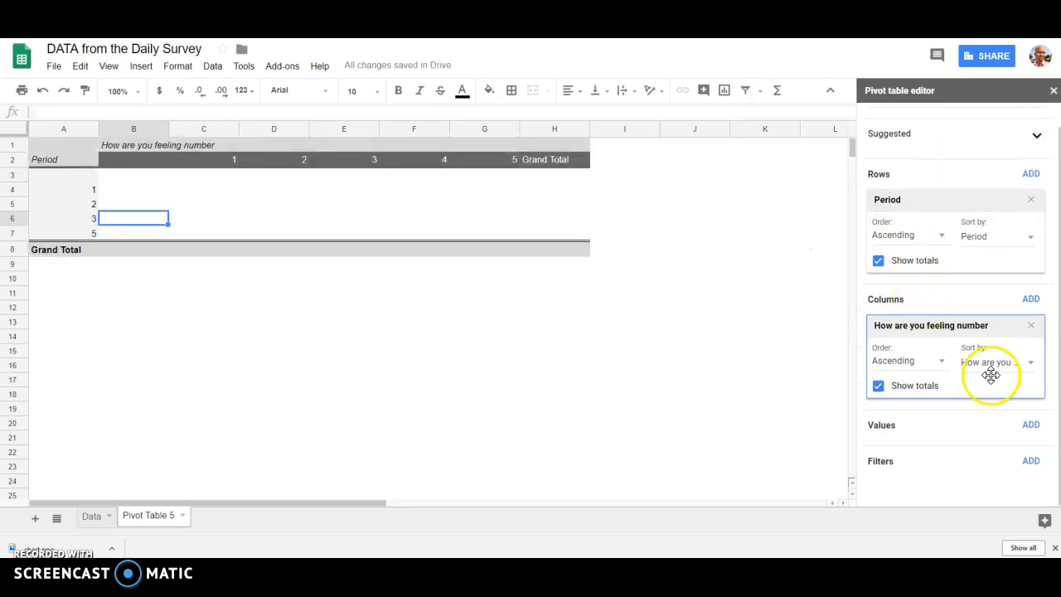
left_click(1031, 426)
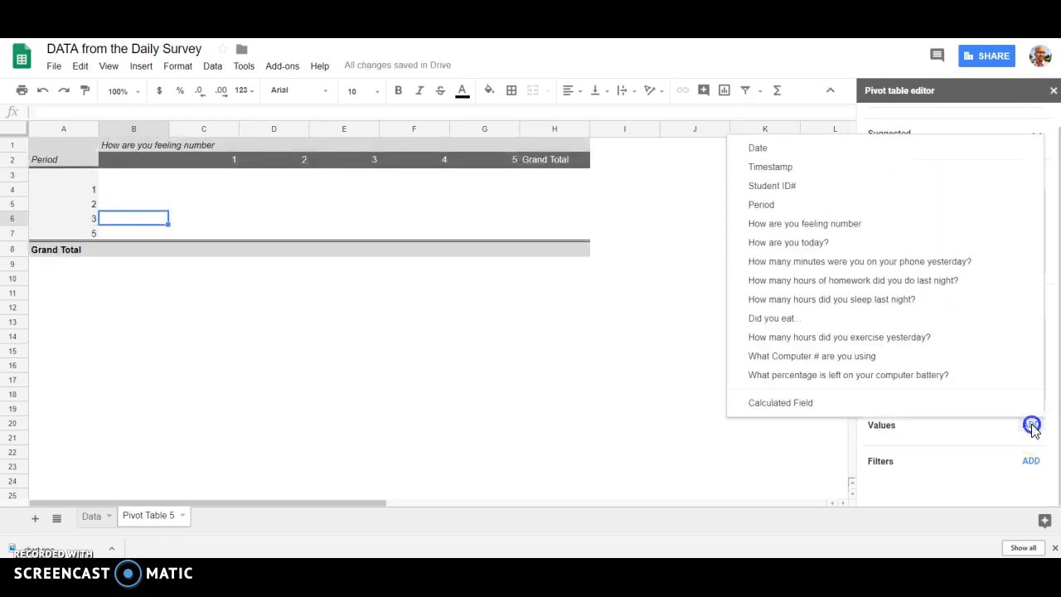
left_click(927, 287)
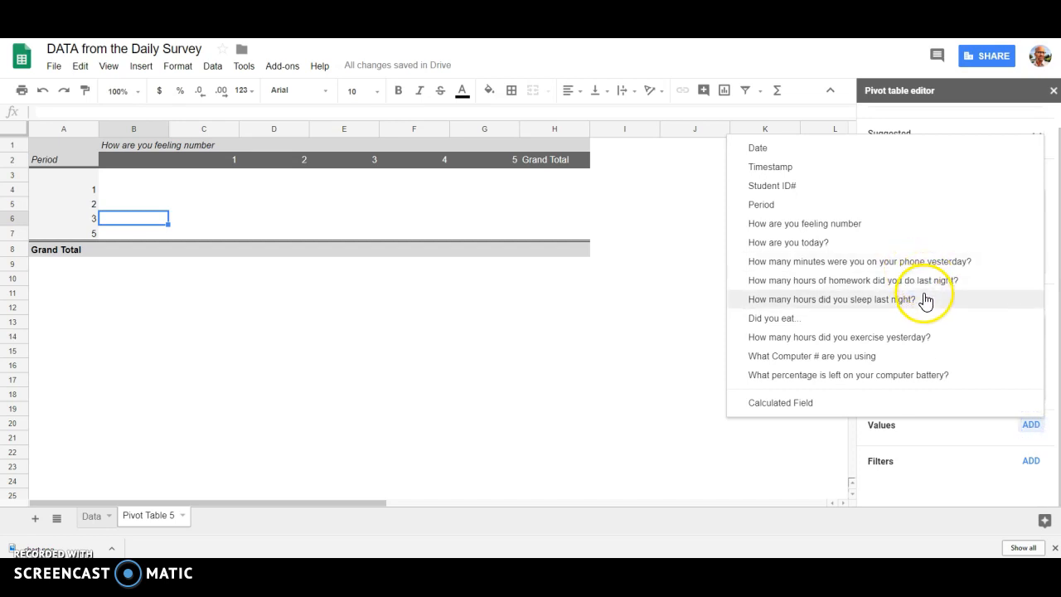
left_click(895, 308)
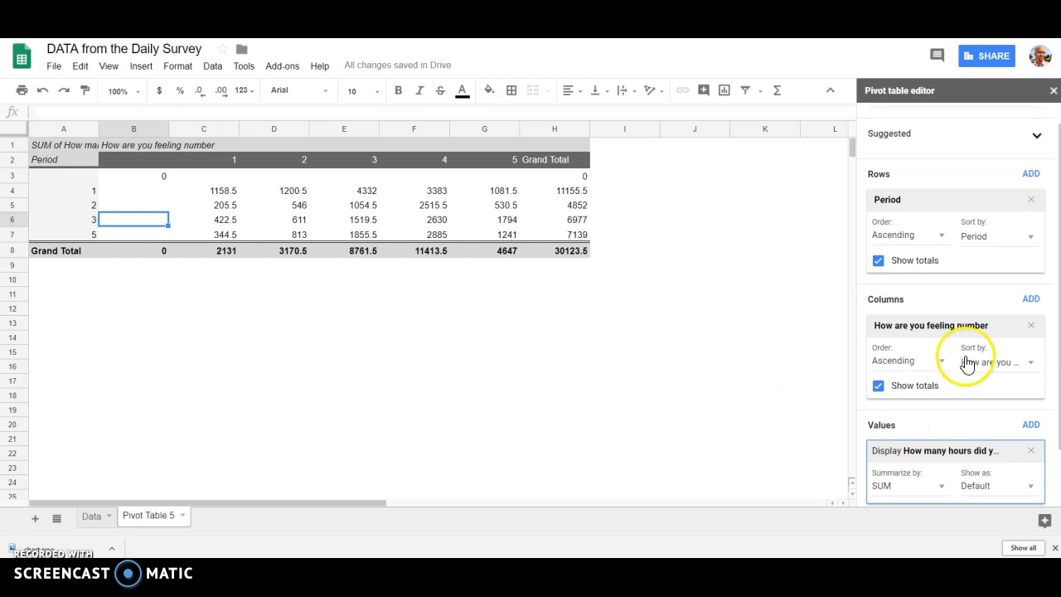
scroll(970, 364, "down", 2)
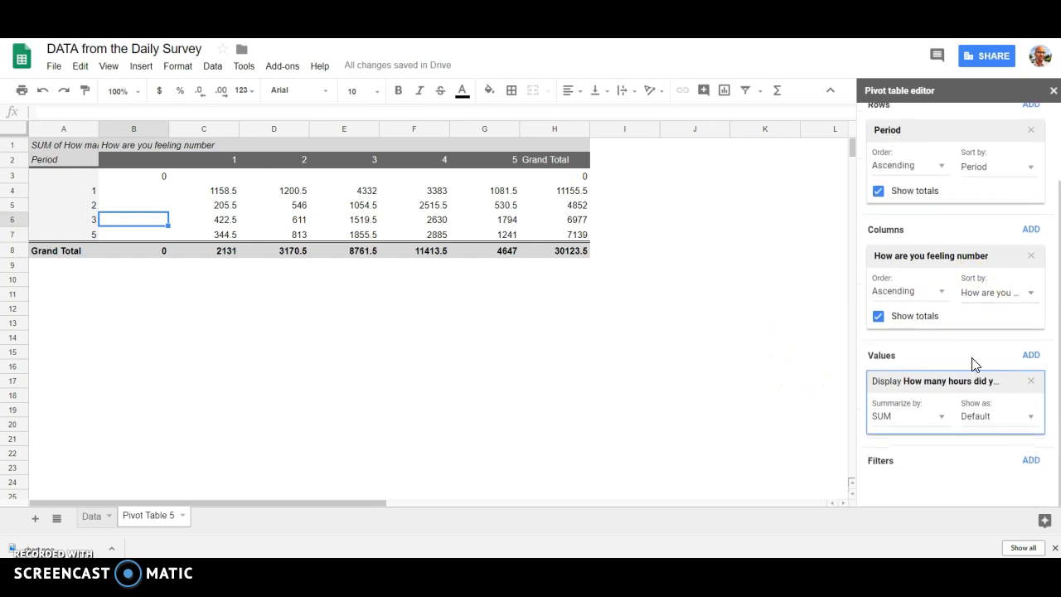
left_click(923, 402)
left_click(942, 423)
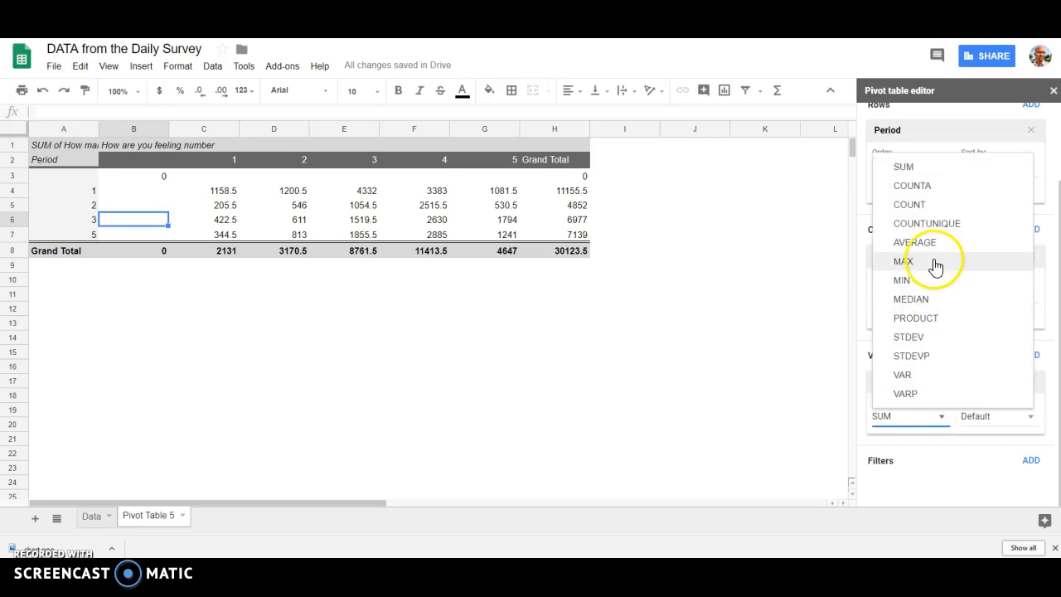
left_click(934, 252)
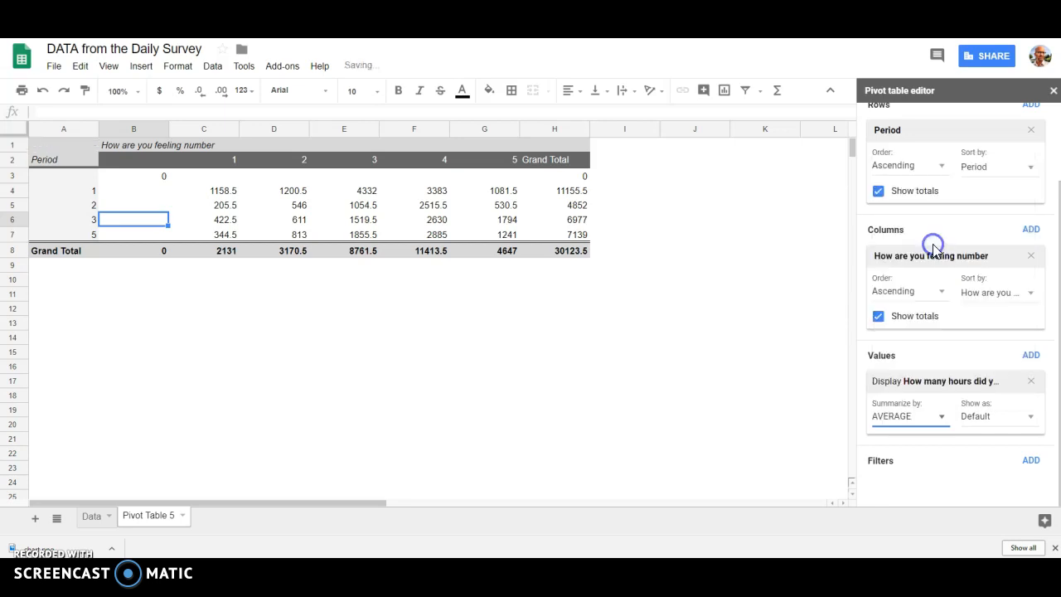